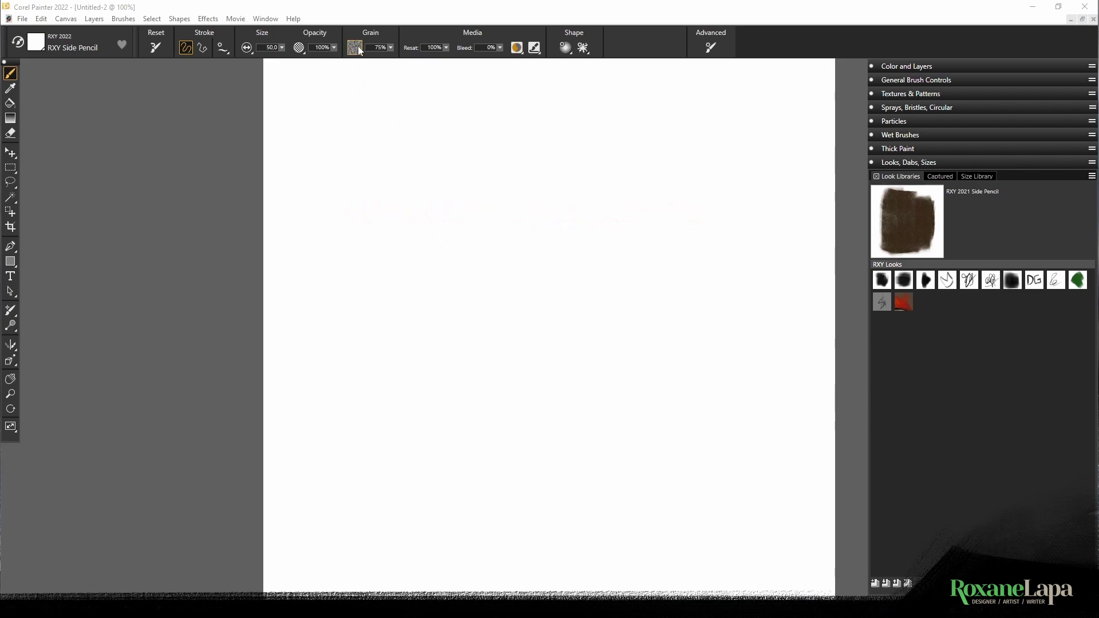
Set the brush grain to the Textured Screen paper
left_click(356, 48)
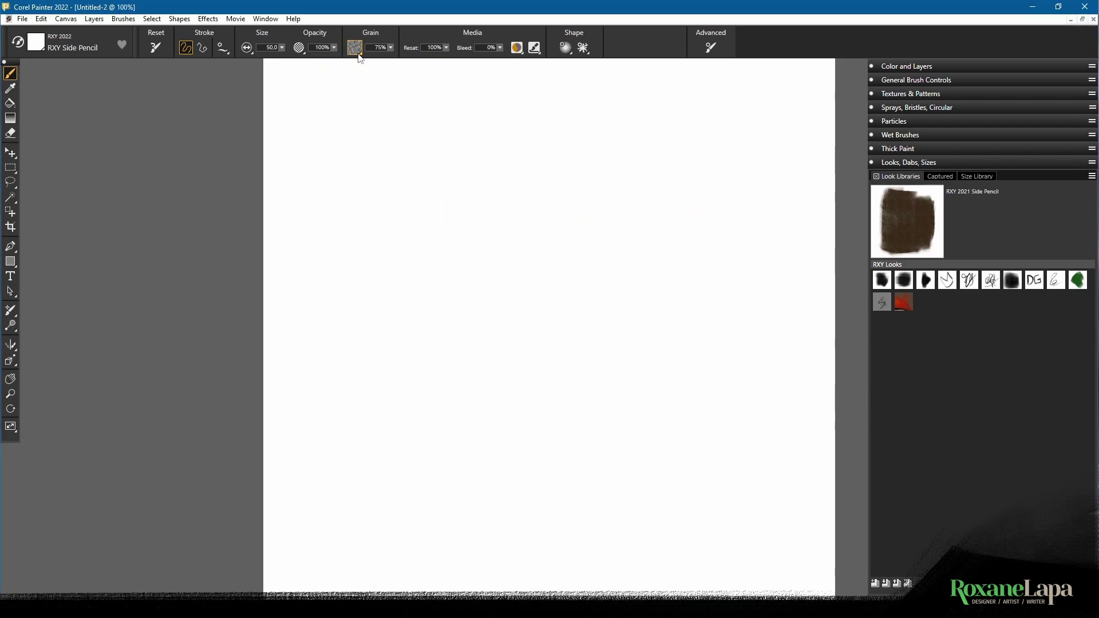
left_click(356, 49)
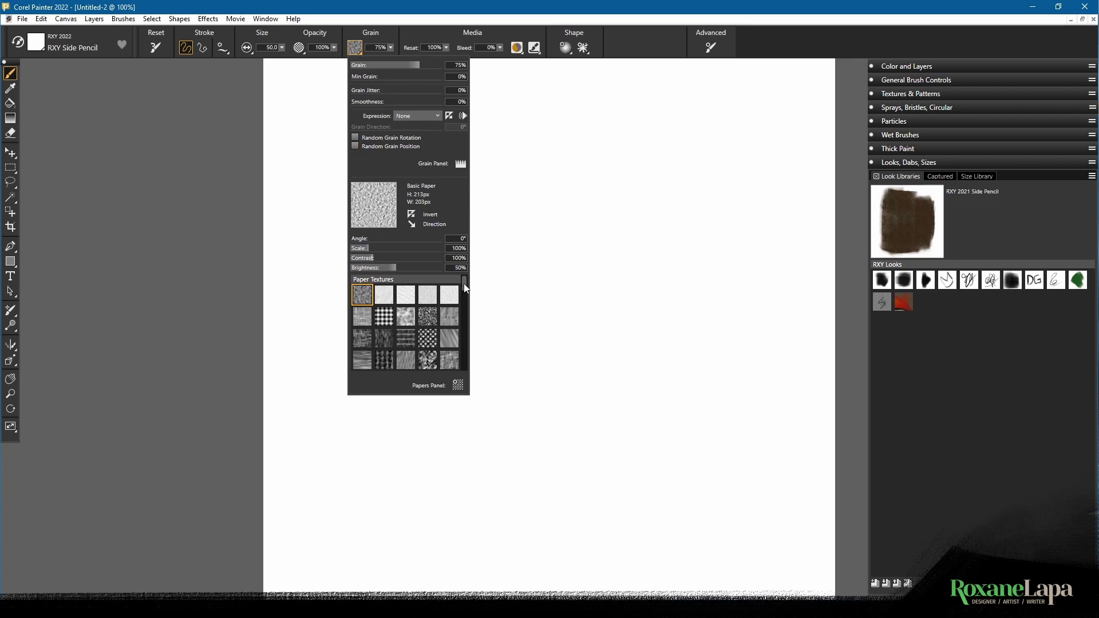
left_click_drag(466, 288, 466, 300)
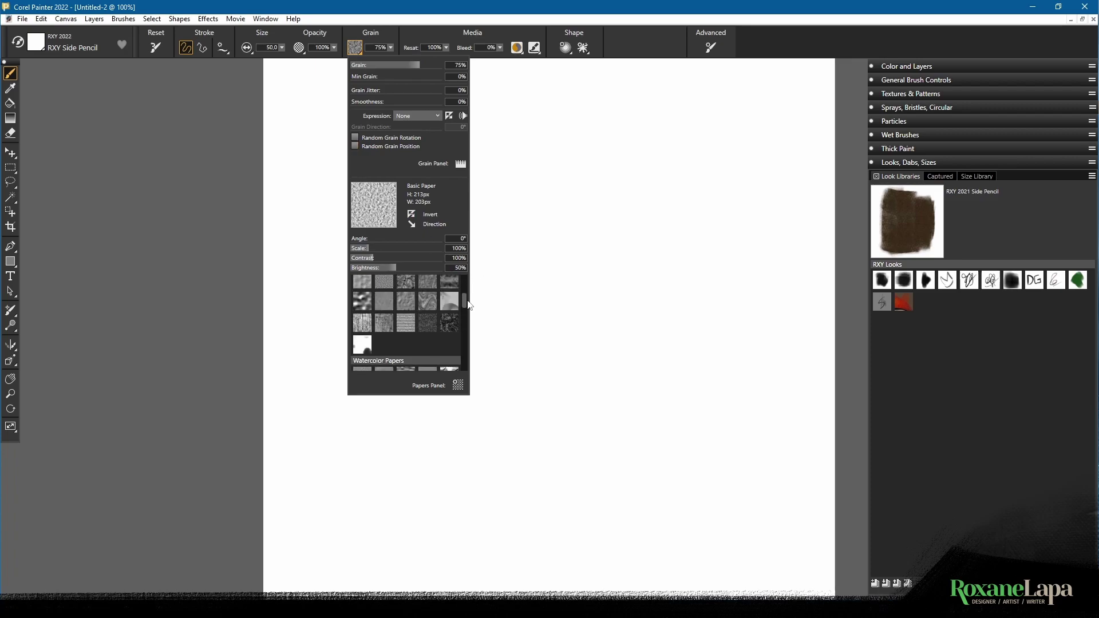
left_click(429, 324)
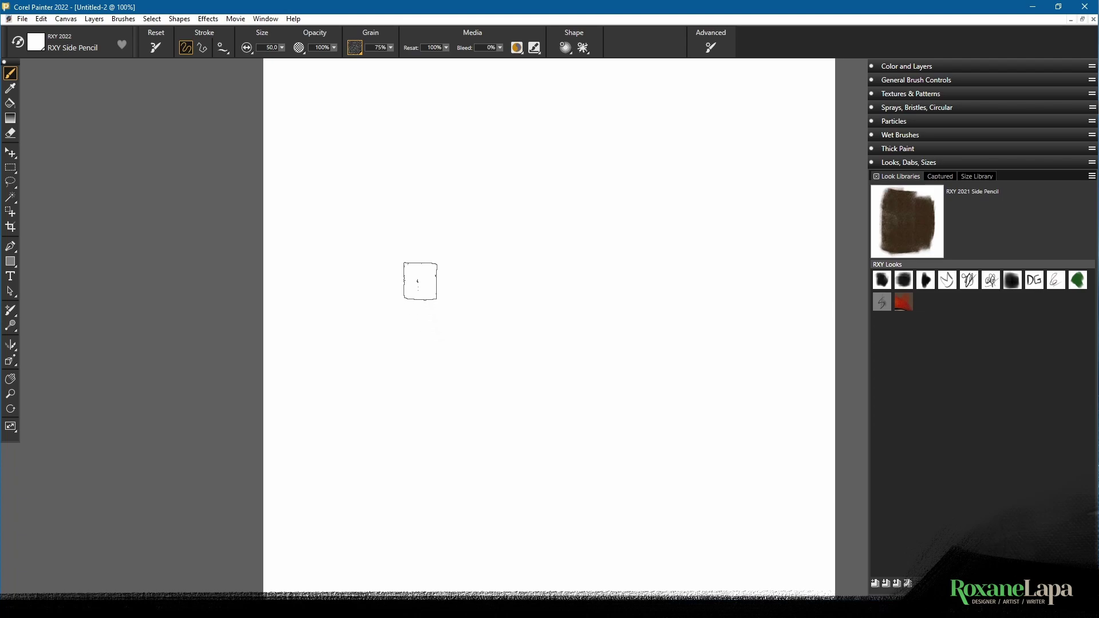
Switch the grain back to Basic Paper and paint a dark vertical test stroke
left_click(355, 48)
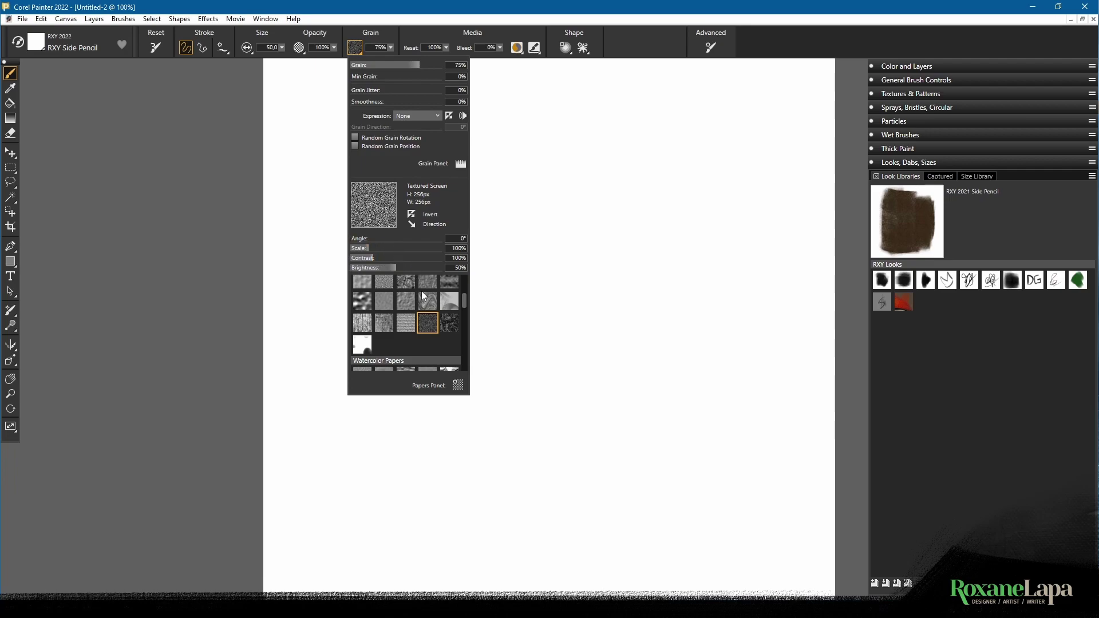
left_click(125, 20)
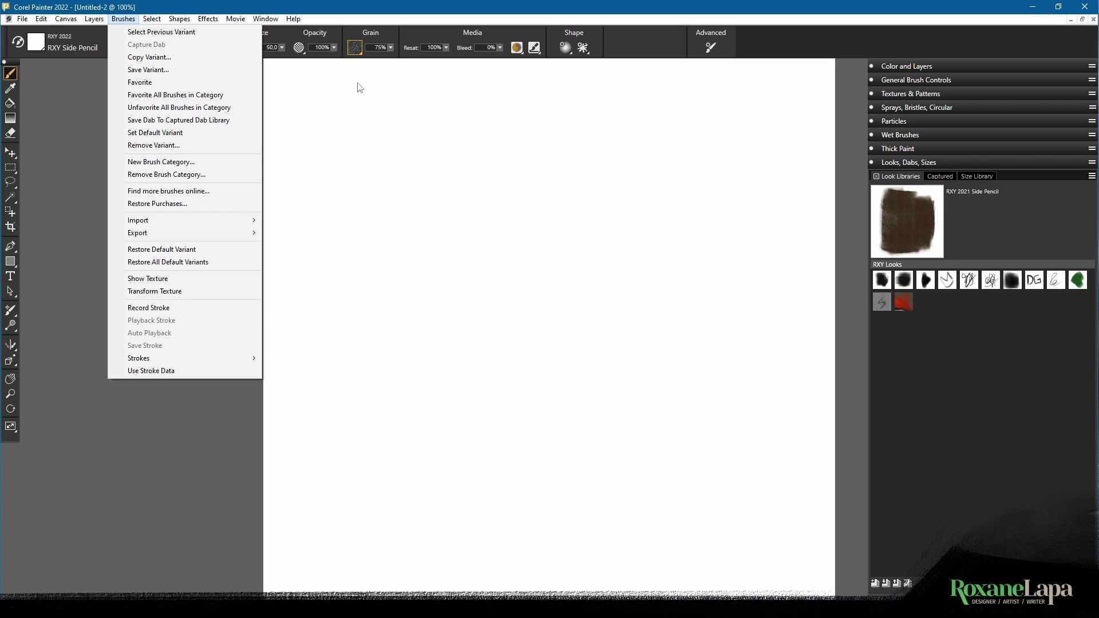
left_click(355, 48)
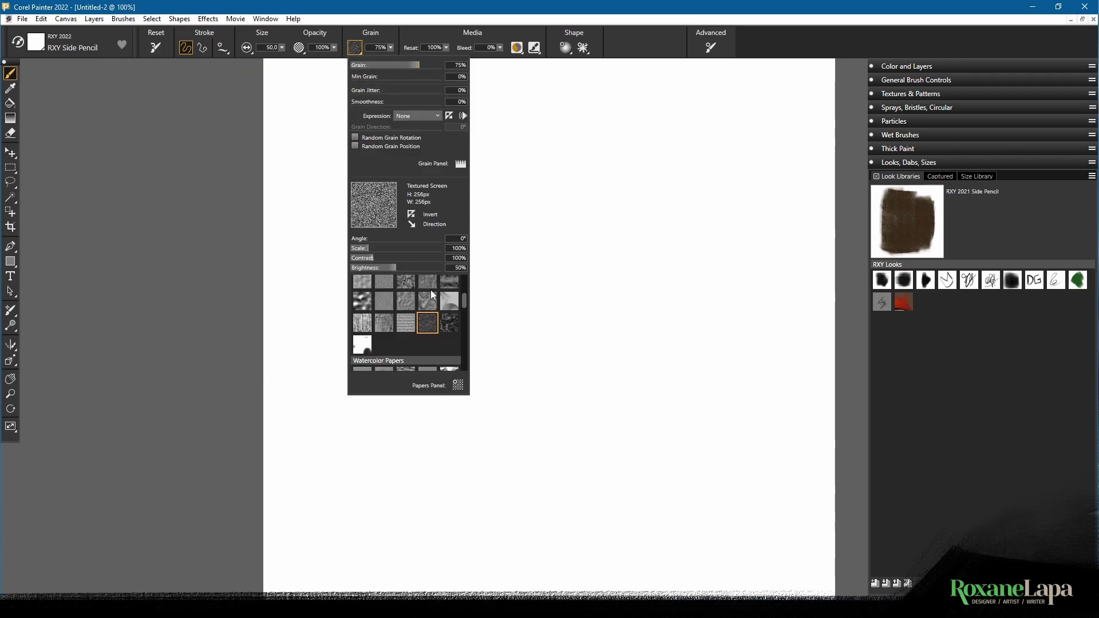
scroll(462, 303, "up", 5)
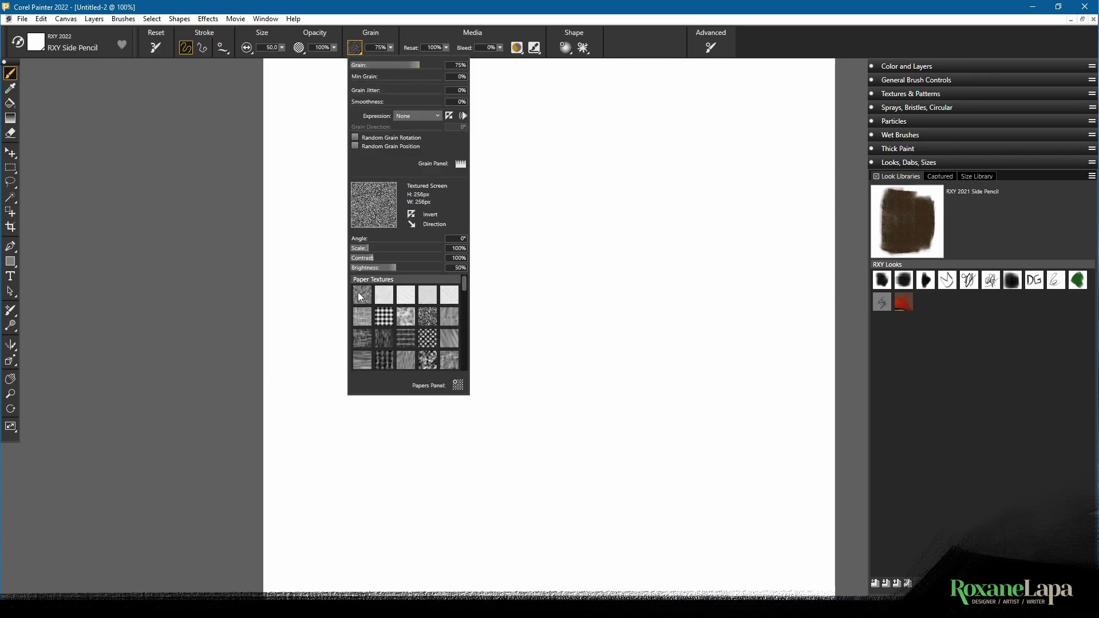
left_click(366, 305)
left_click_drag(356, 155, 358, 252)
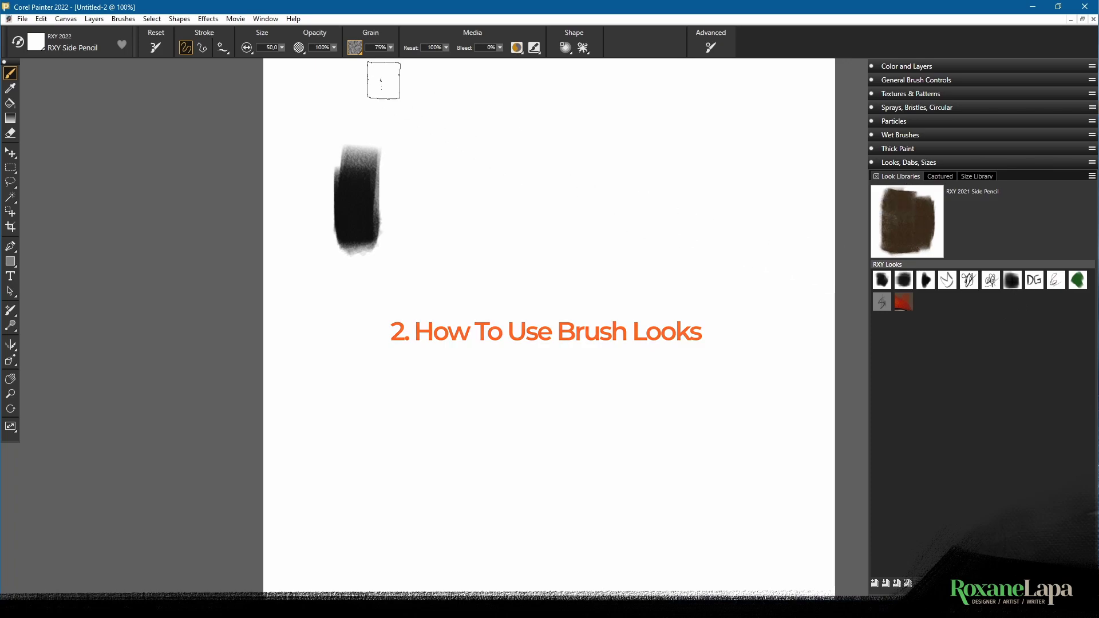
left_click(265, 20)
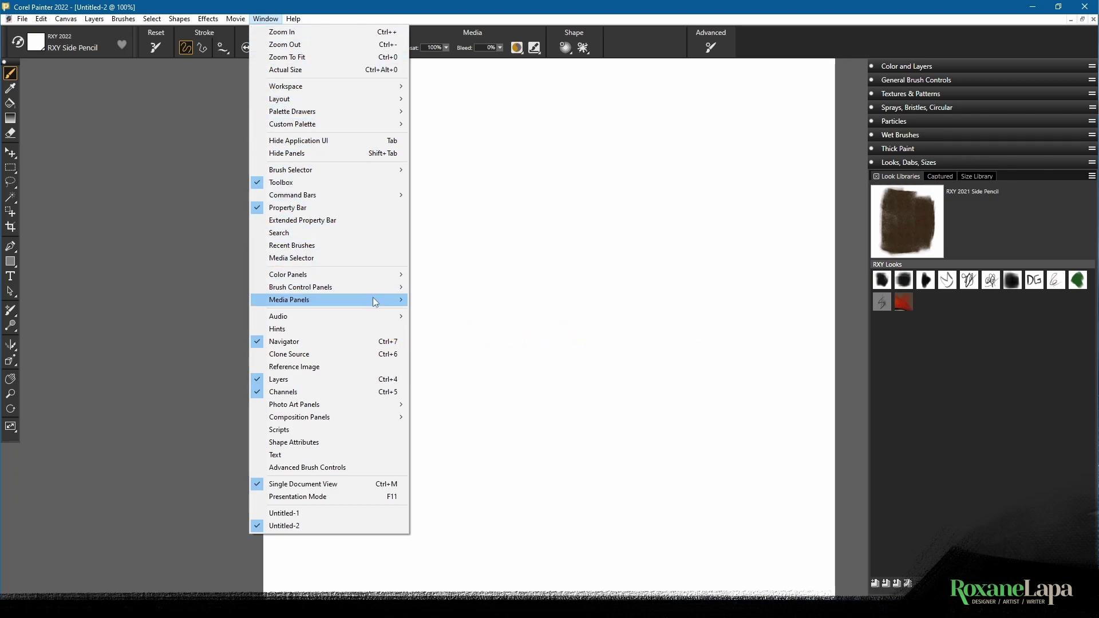
mouse_move(376, 299)
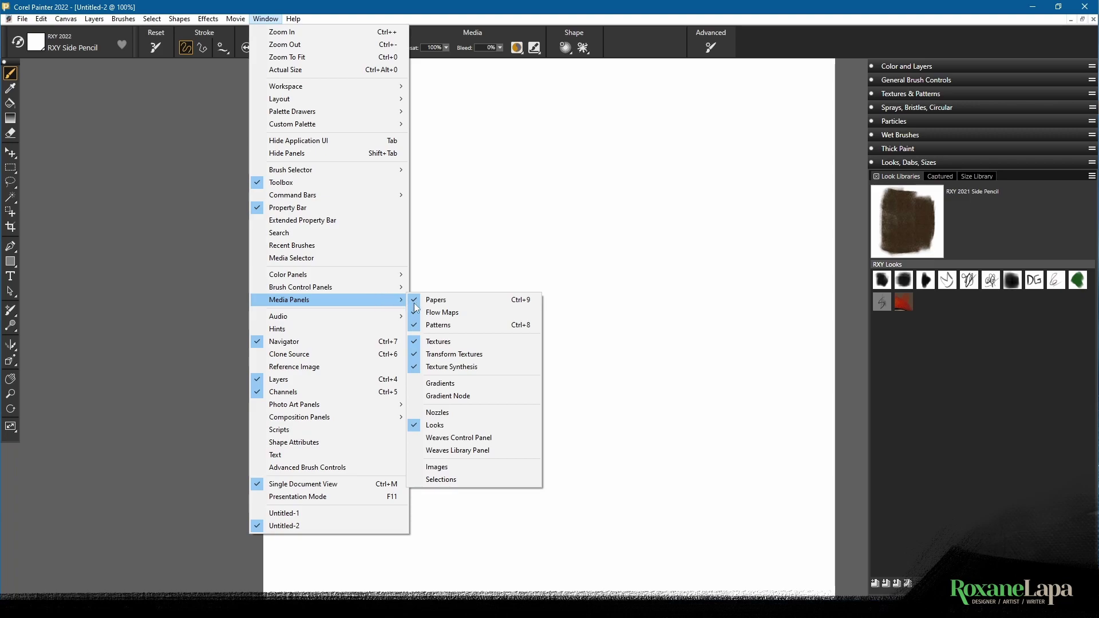
left_click(454, 430)
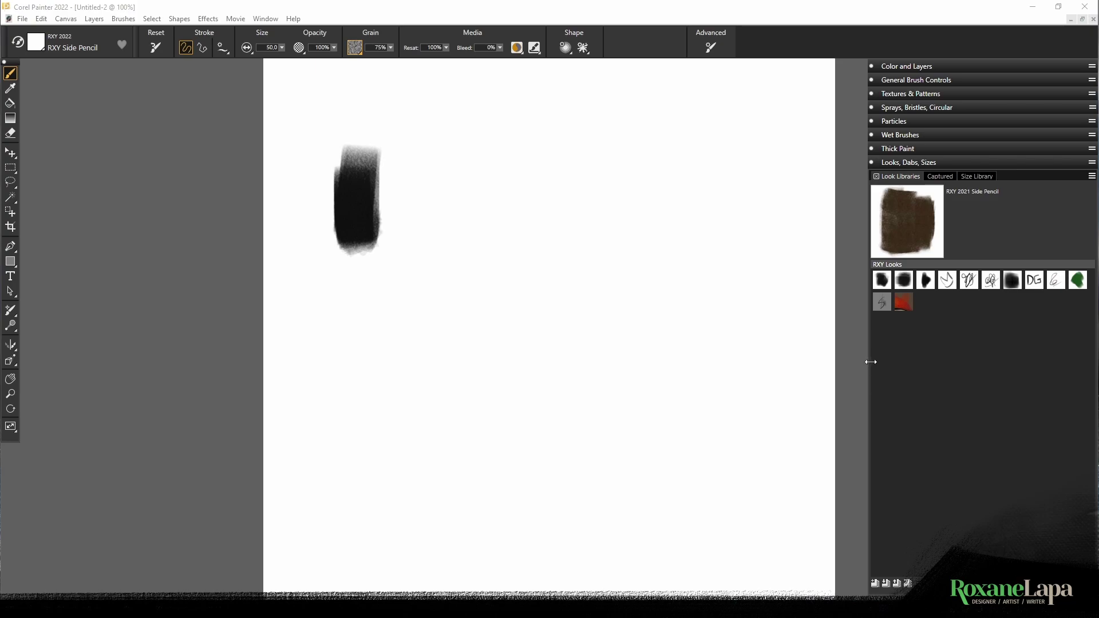
Load the RXY Side Pencil look and paint two dark grainy strokes, one diagonal
left_click(889, 287)
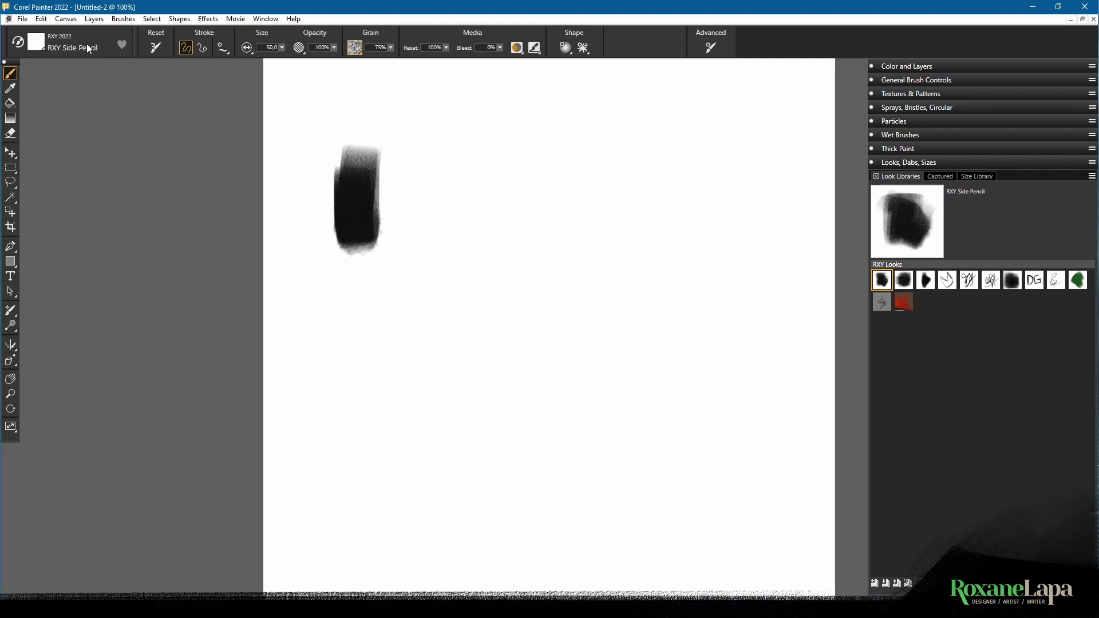
left_click(355, 47)
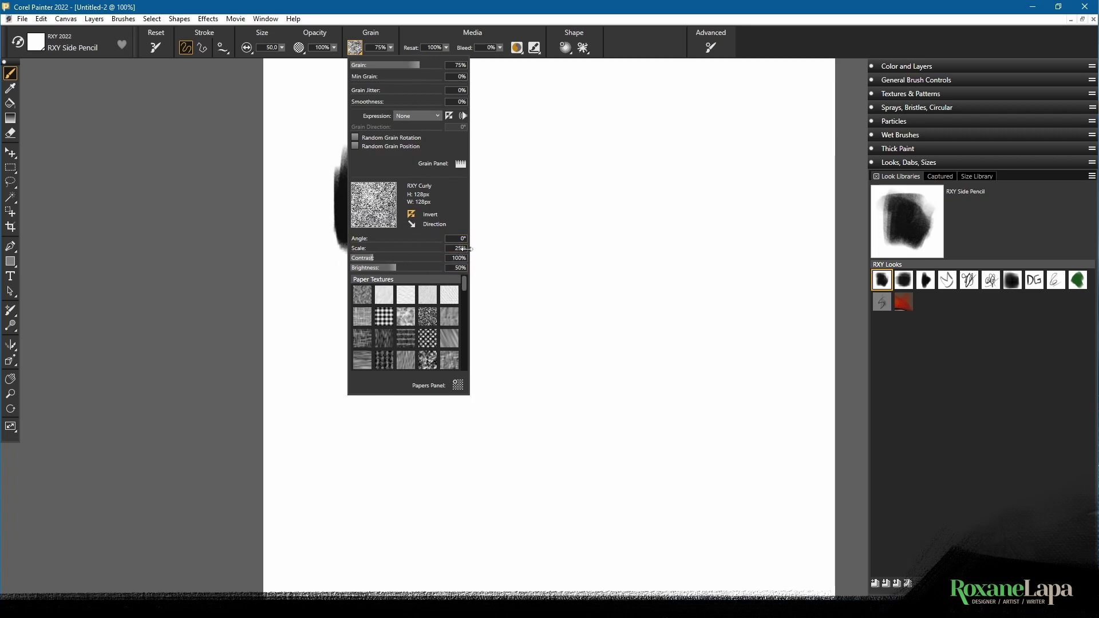
left_click(532, 184)
left_click_drag(467, 137, 395, 338)
mouse_move(455, 312)
left_mouse_down()
mouse_move(475, 188)
mouse_move(458, 286)
mouse_move(510, 248)
left_mouse_up()
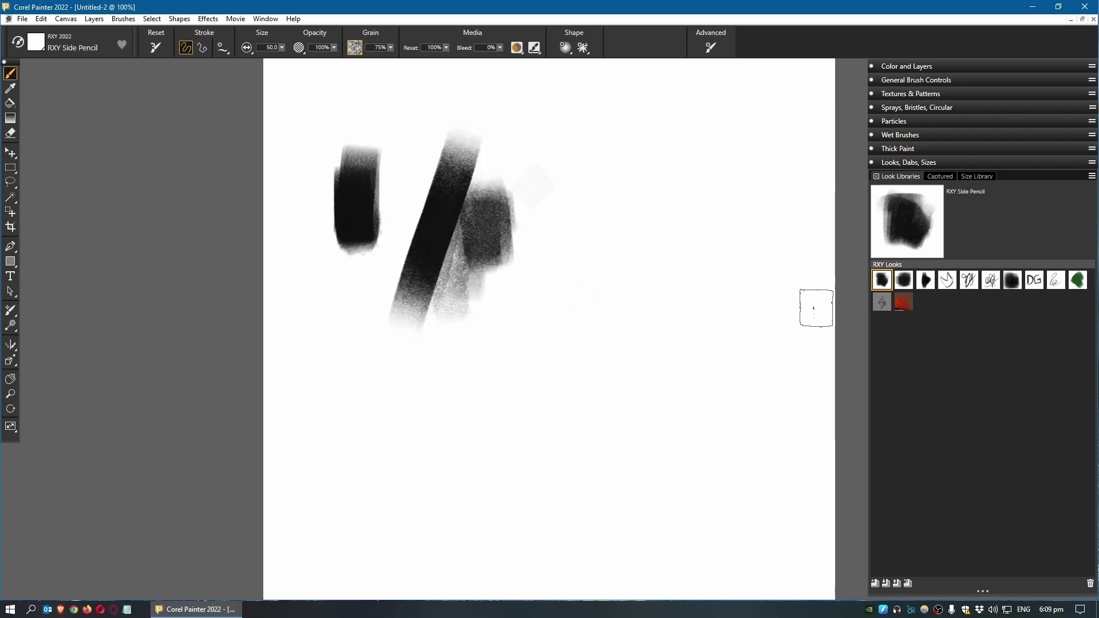
Load RXY DG Sketcher with its Thick Scratchy Sketch grain and paint several grey vertical and crossing strokes
left_click(1036, 282)
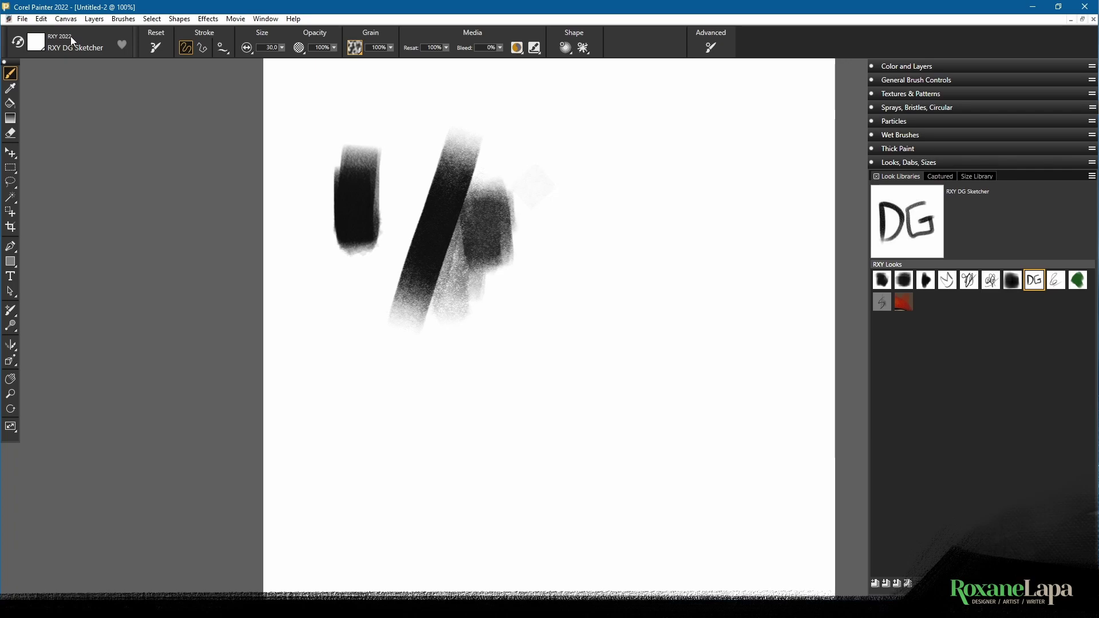
left_click(355, 48)
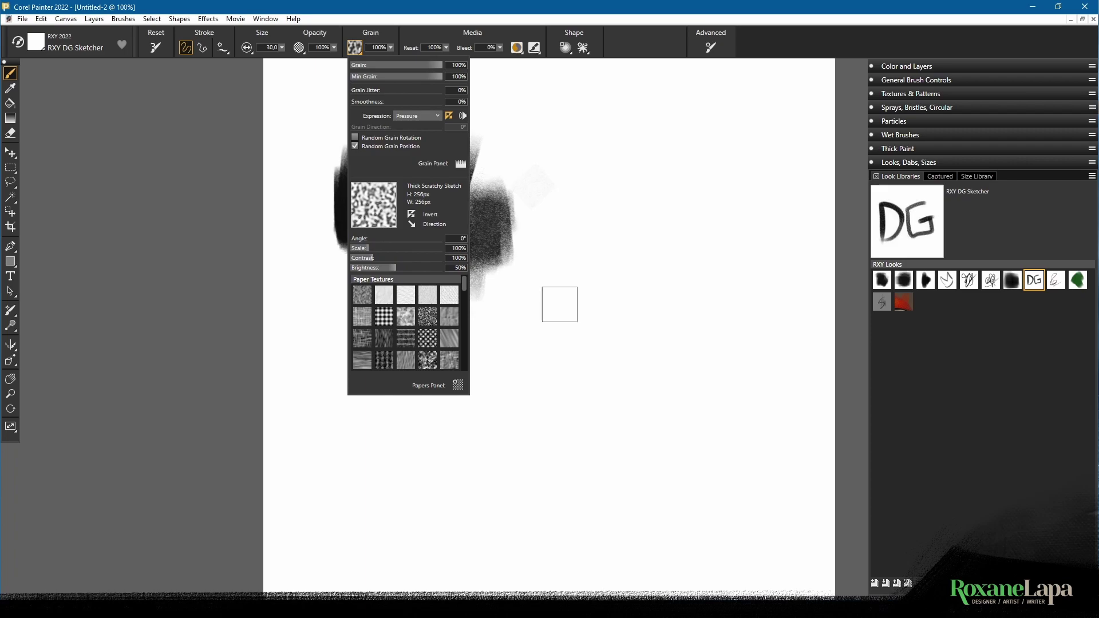
left_click(596, 171)
left_click_drag(607, 143, 584, 352)
left_click_drag(596, 235, 566, 352)
left_click_drag(549, 293, 614, 324)
left_click_drag(632, 229, 630, 389)
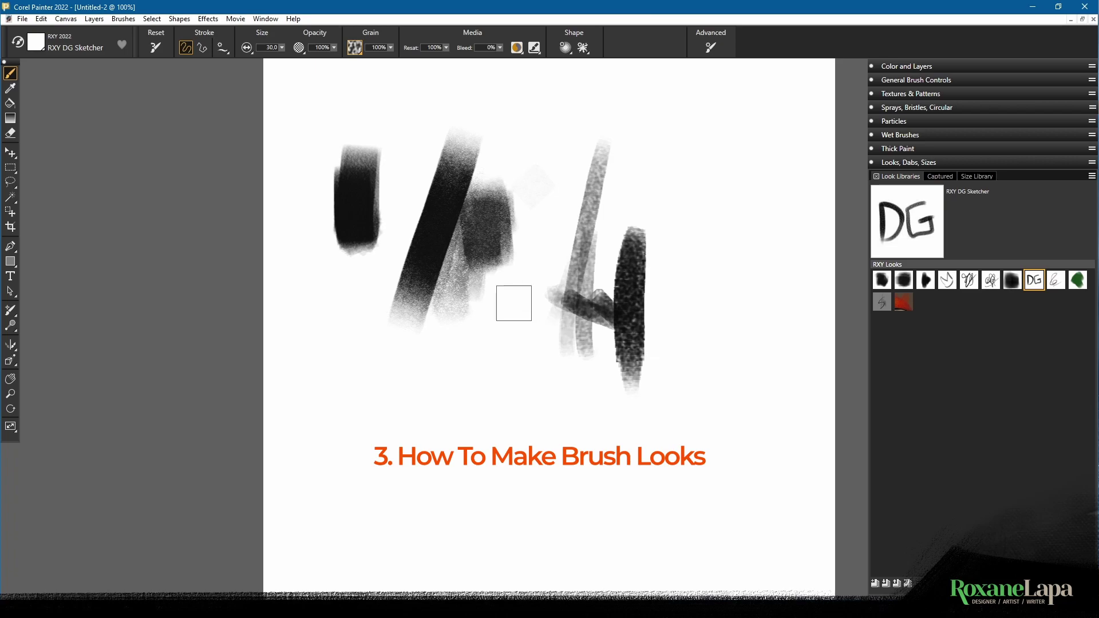
Pick the RXY TexPaint brush and paint two long textured strokes
left_click(36, 42)
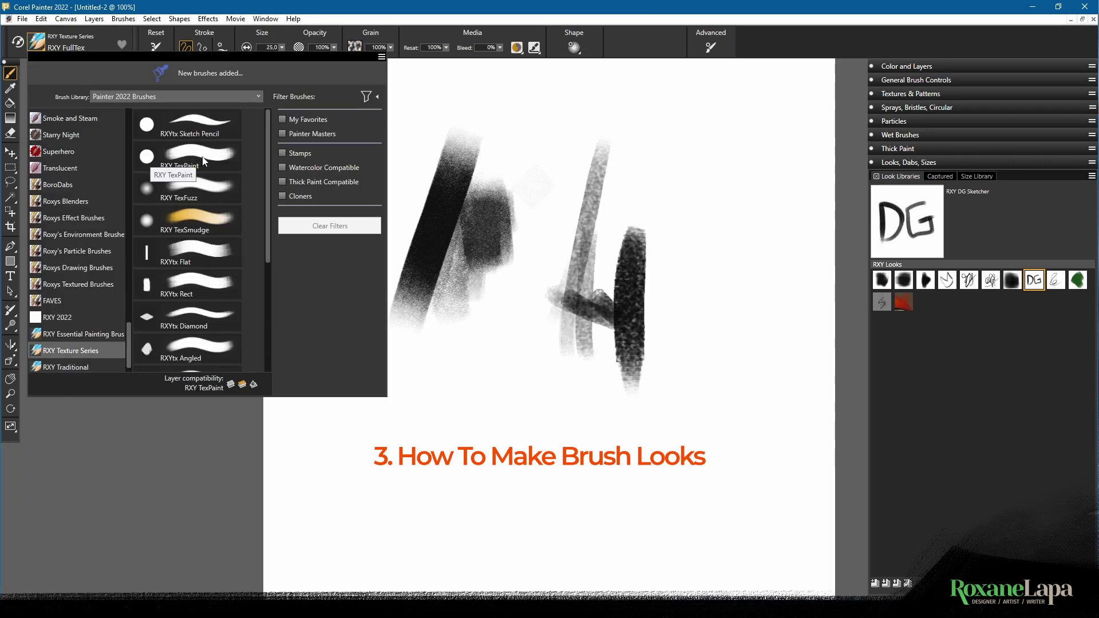
left_click(201, 160)
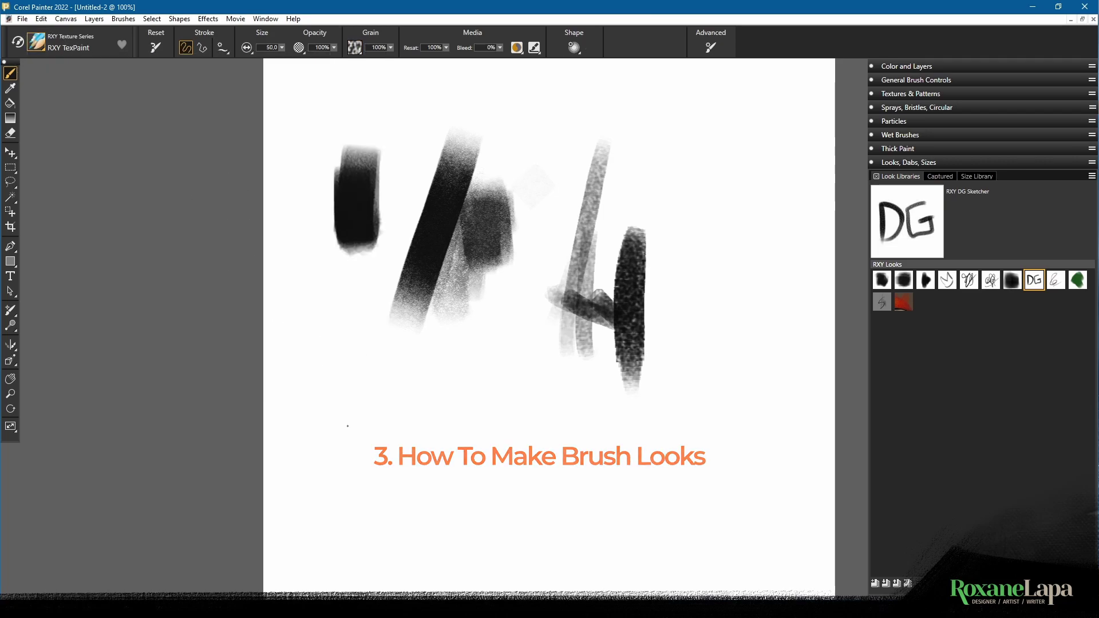
left_click_drag(355, 255, 358, 489)
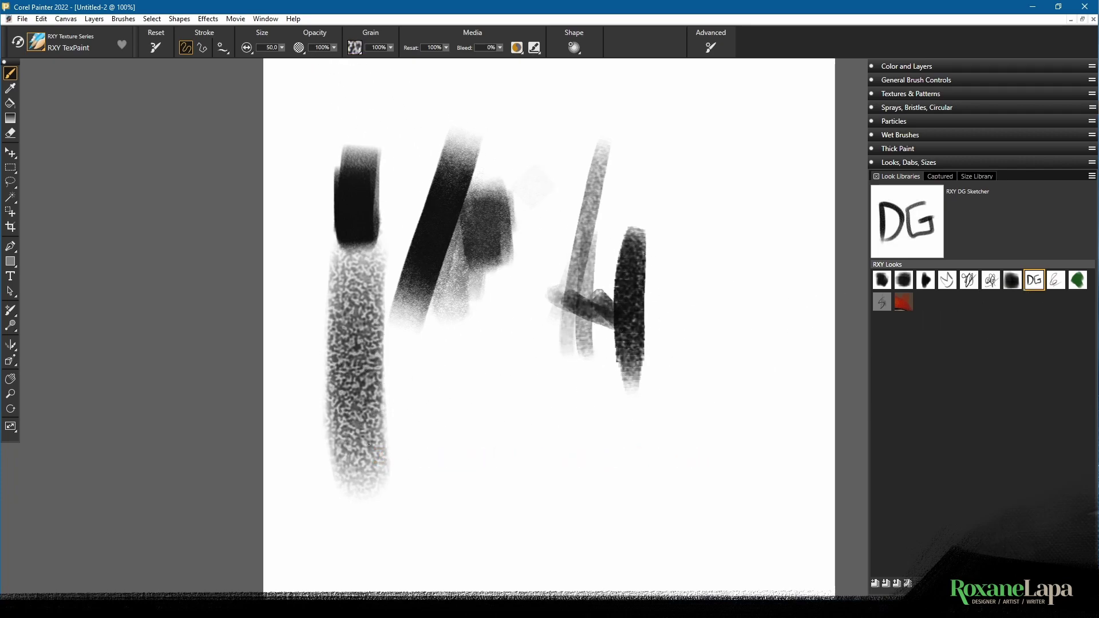
mouse_move(366, 401)
left_mouse_down()
mouse_move(343, 369)
mouse_move(358, 465)
left_mouse_up()
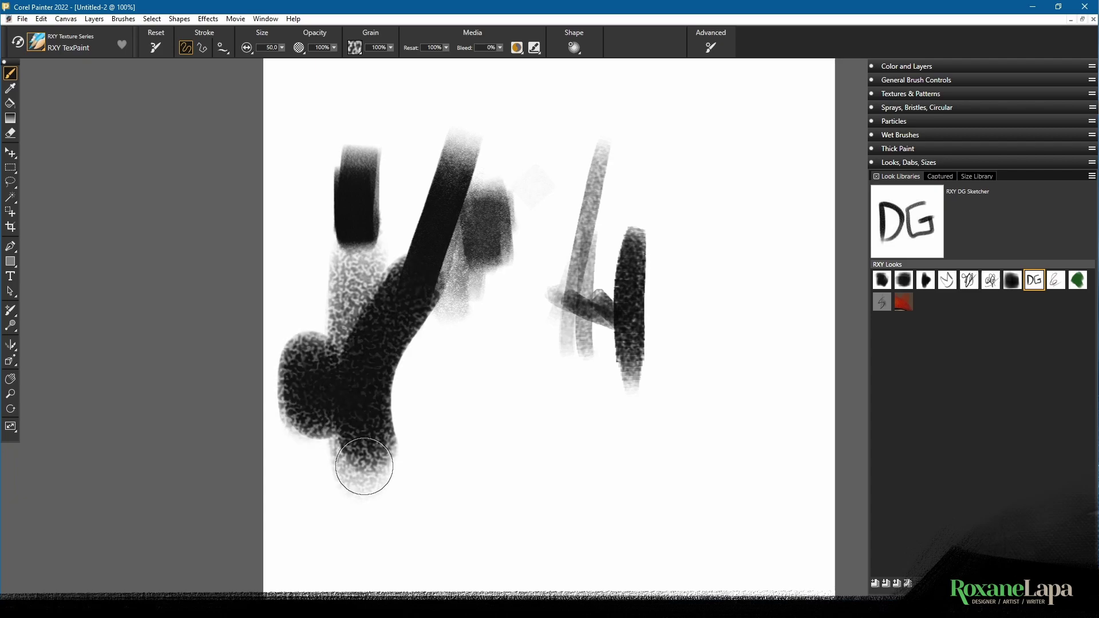
Switch the grain to RXY DotPattern paper and paint two dotted strokes
left_click(354, 47)
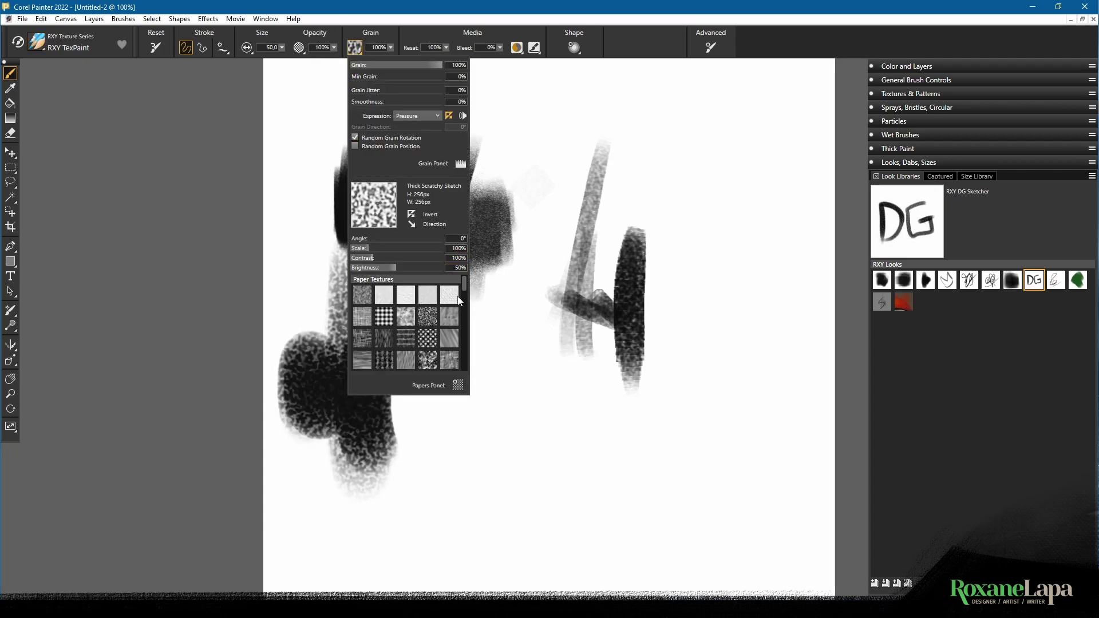
left_click_drag(464, 283, 437, 351)
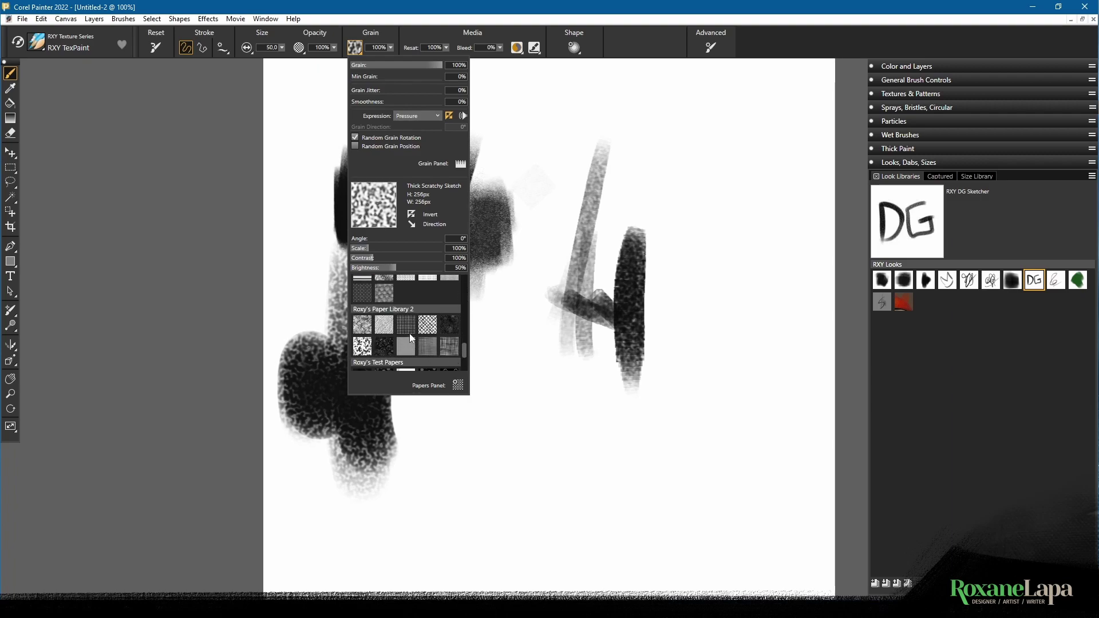
left_click(410, 338)
mouse_move(458, 449)
left_mouse_down()
mouse_move(446, 444)
mouse_move(437, 465)
left_mouse_up()
mouse_move(515, 297)
left_mouse_down()
mouse_move(408, 497)
mouse_move(498, 424)
mouse_move(544, 443)
left_mouse_up()
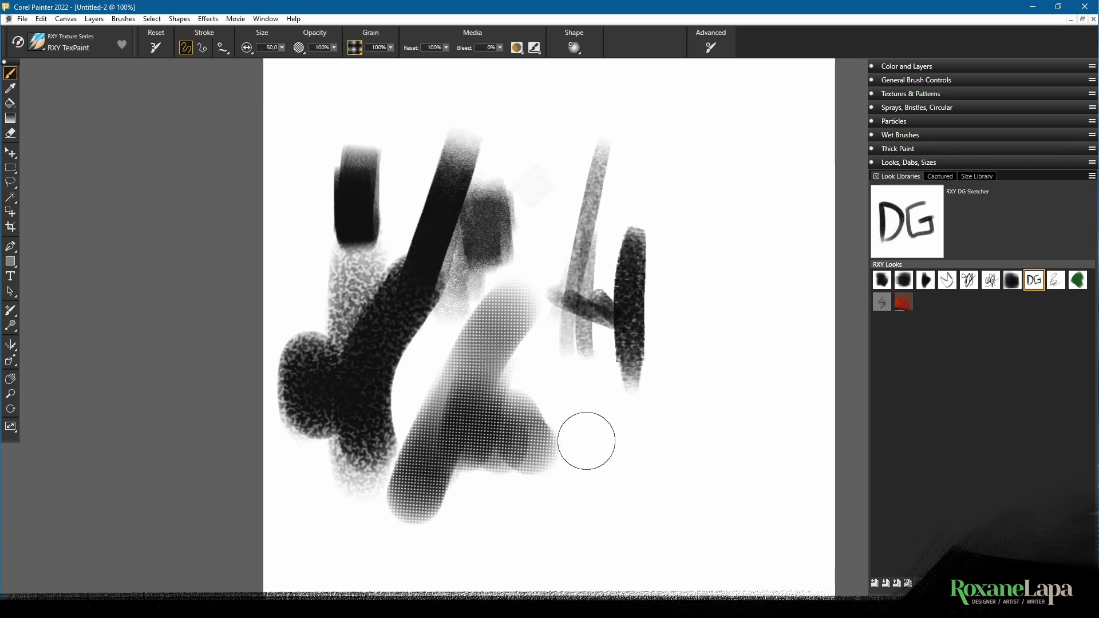
Turn off Random Grain Rotation, set grain scale to 50, and paint halftone strokes
left_click(355, 47)
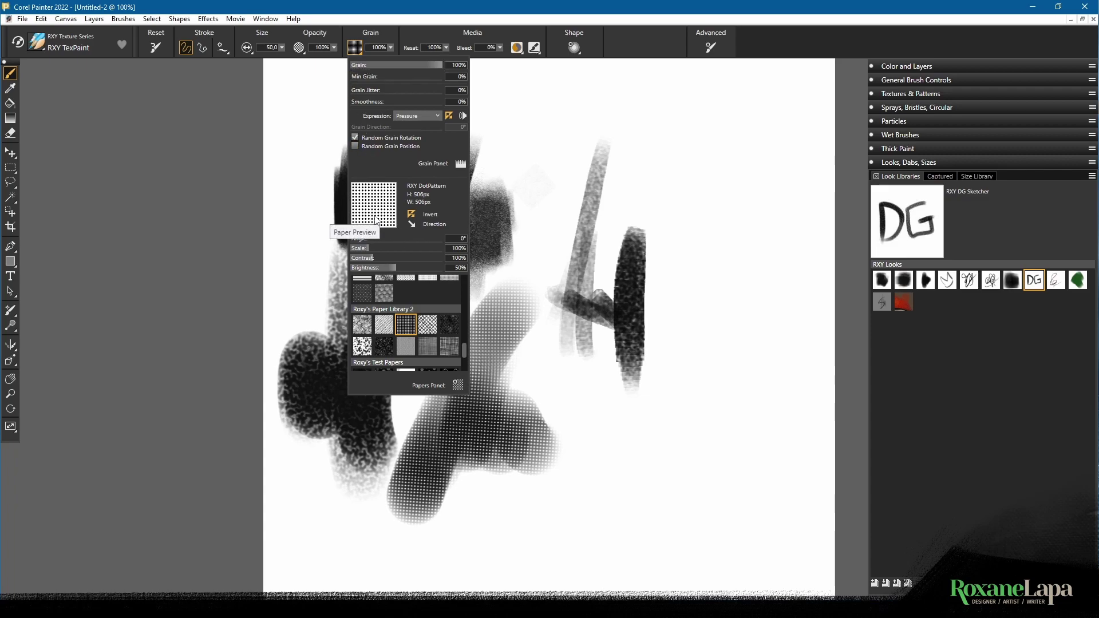
left_click(355, 138)
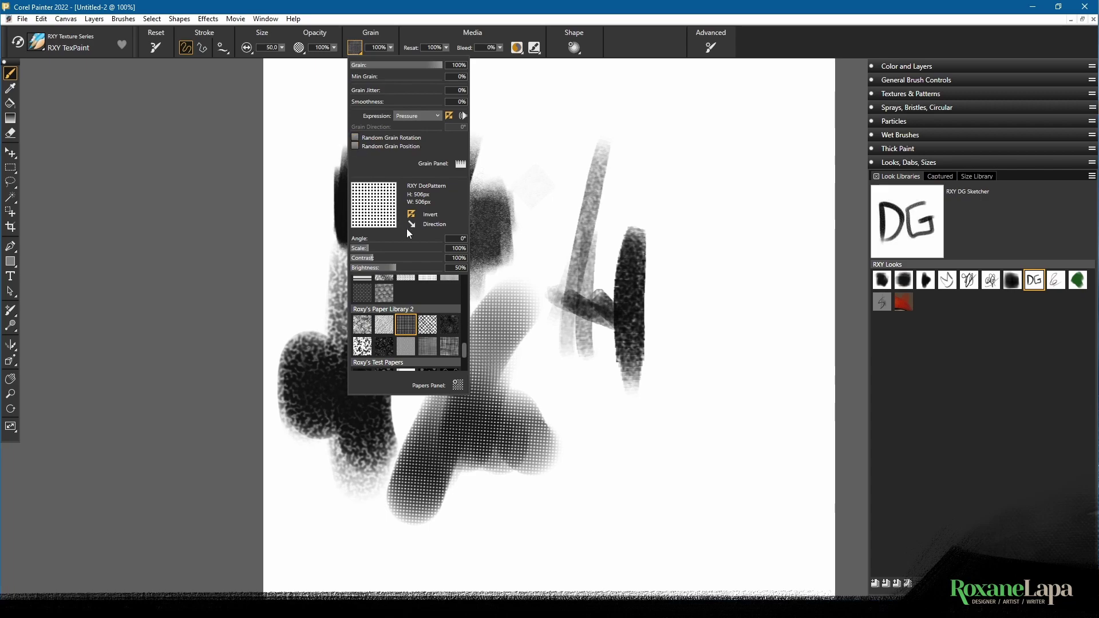
left_click(457, 248)
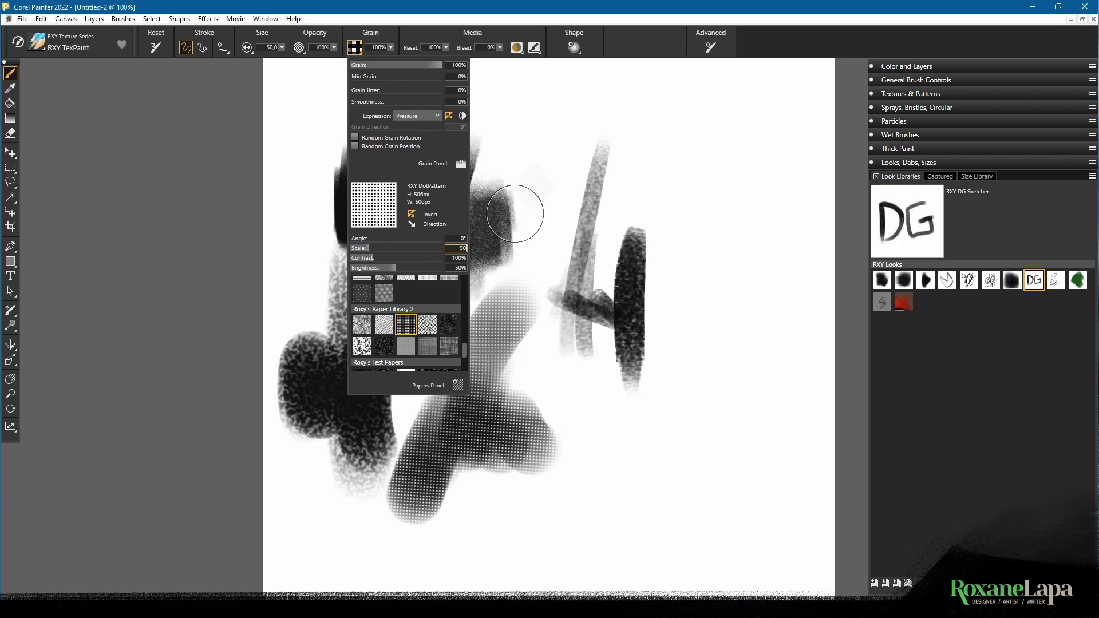
left_click(516, 214)
left_click_drag(573, 474, 681, 447)
mouse_move(697, 283)
left_mouse_down()
mouse_move(682, 382)
mouse_move(712, 433)
mouse_move(735, 379)
mouse_move(738, 223)
left_mouse_up()
left_click_drag(698, 191, 572, 252)
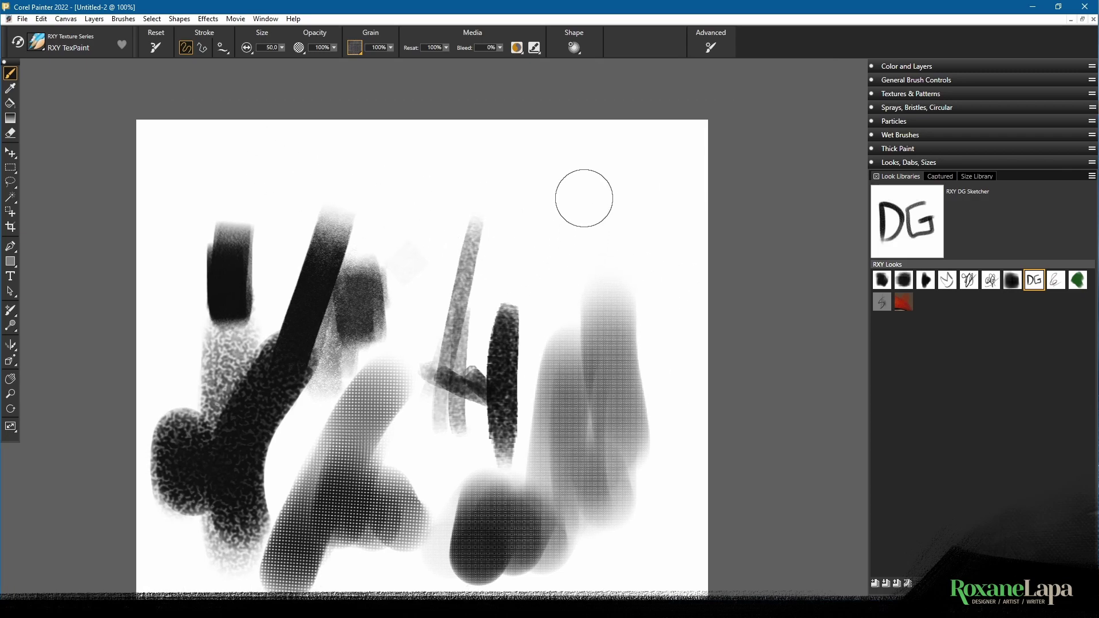
Marquee a small patch of the strokes, then save the brush as an RXY look named test
left_click(10, 168)
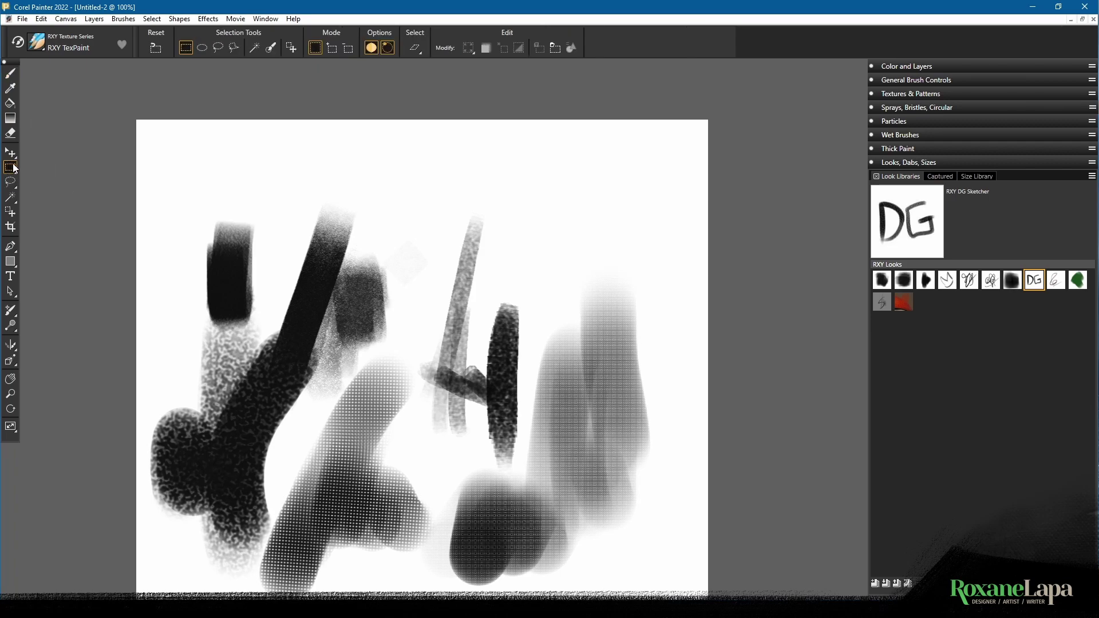
left_click_drag(590, 349, 632, 392)
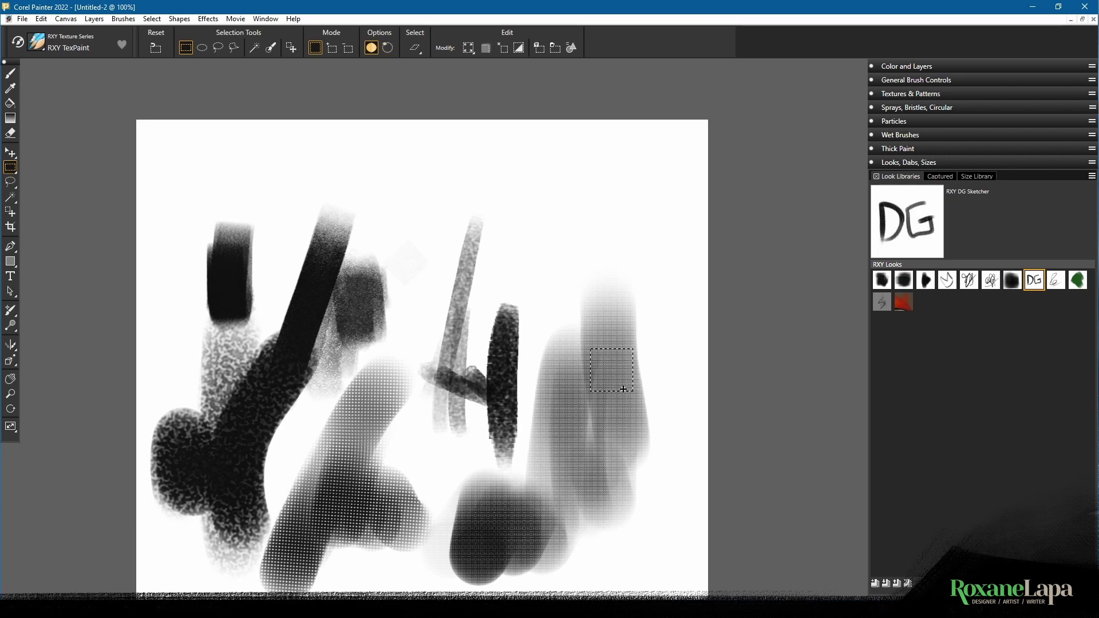
left_click(11, 74)
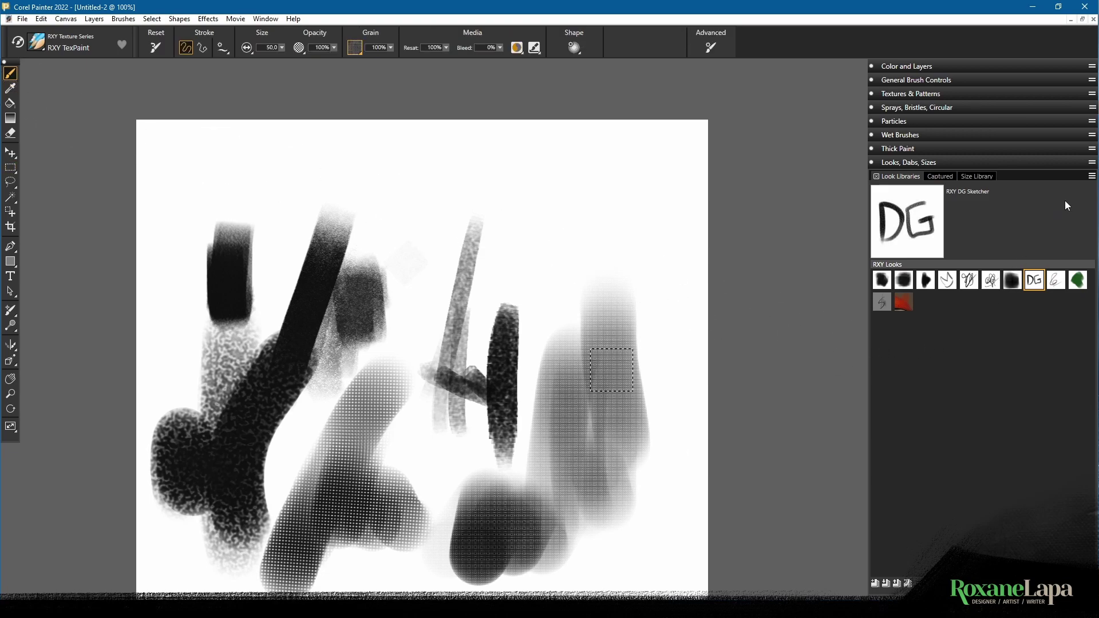
left_click(1092, 177)
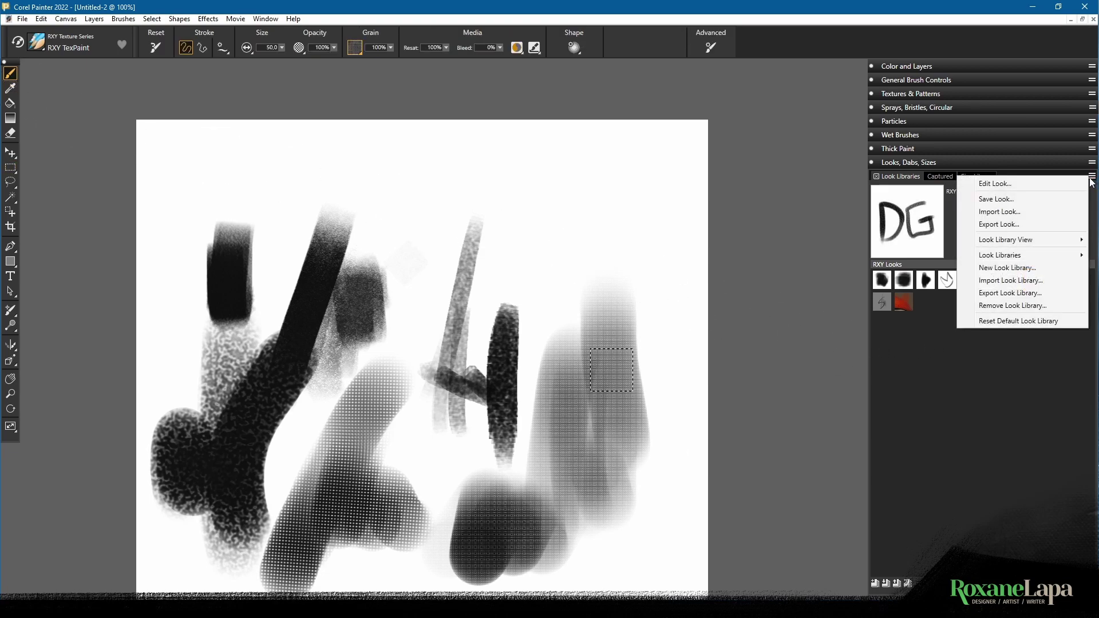
left_click(999, 199)
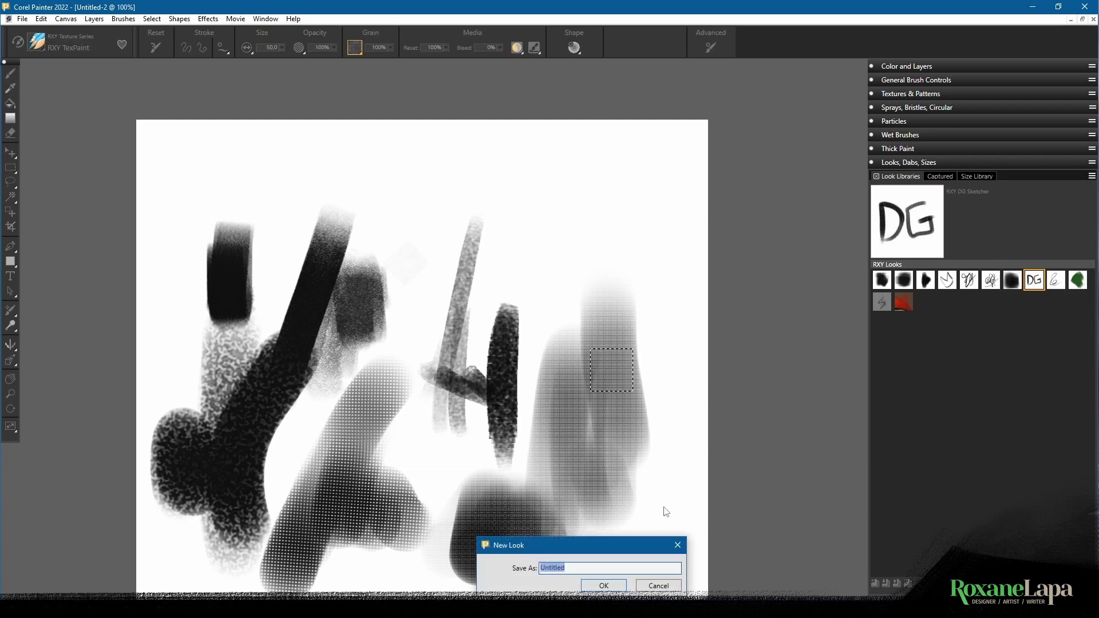
type("dots")
left_click(604, 585)
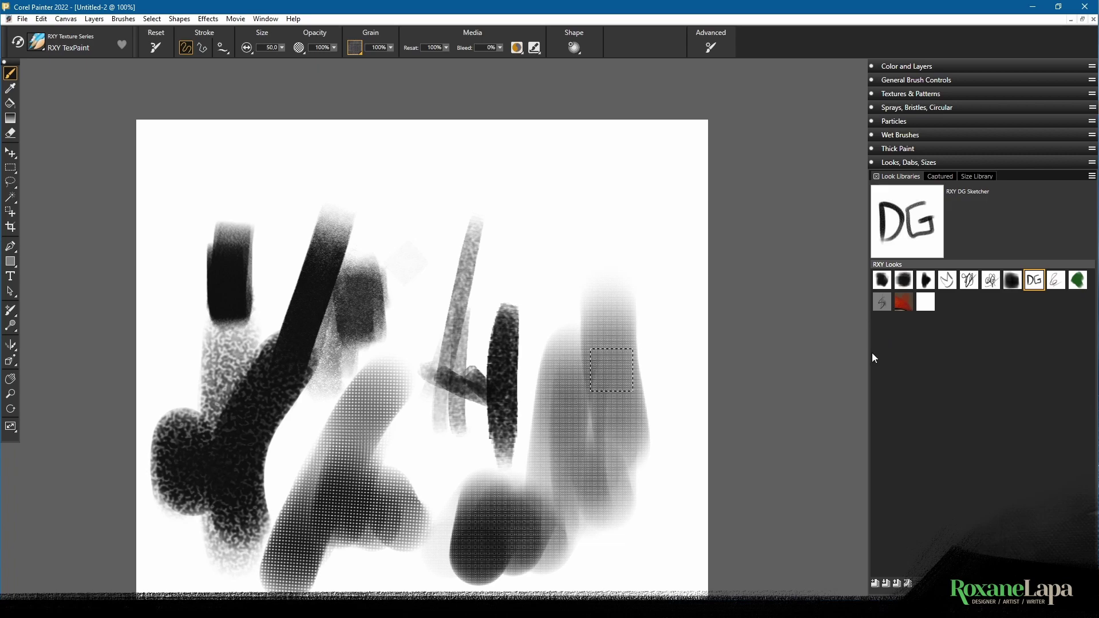
Capture the test look's icon from the dotted canvas, then reapply test after trying RXY DG Sketcher
left_click(928, 307)
right_click(928, 308)
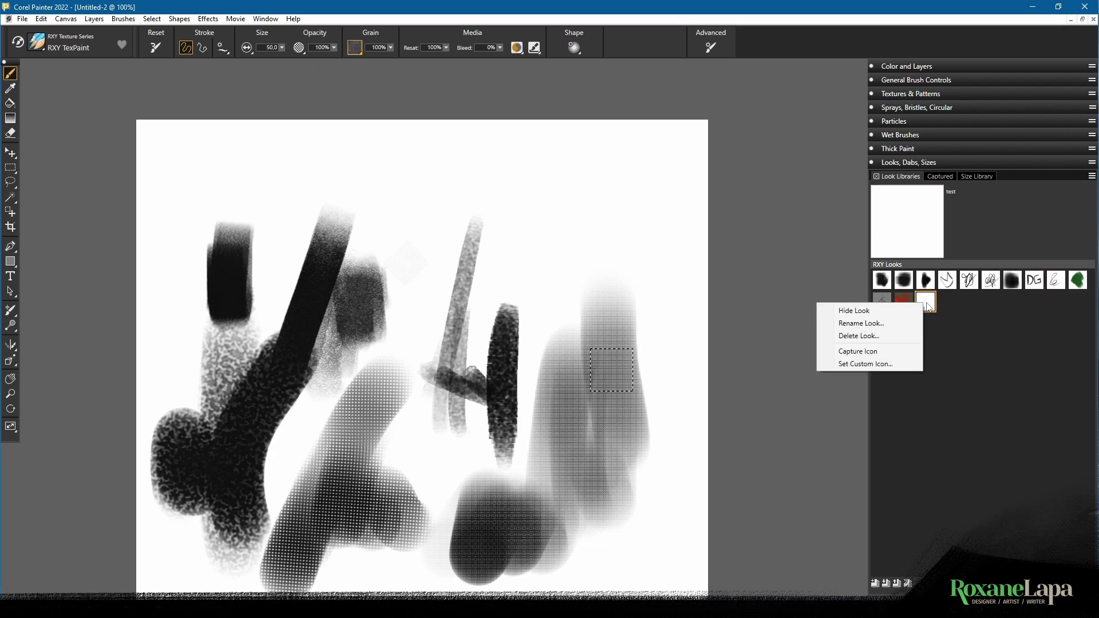
left_click(868, 352)
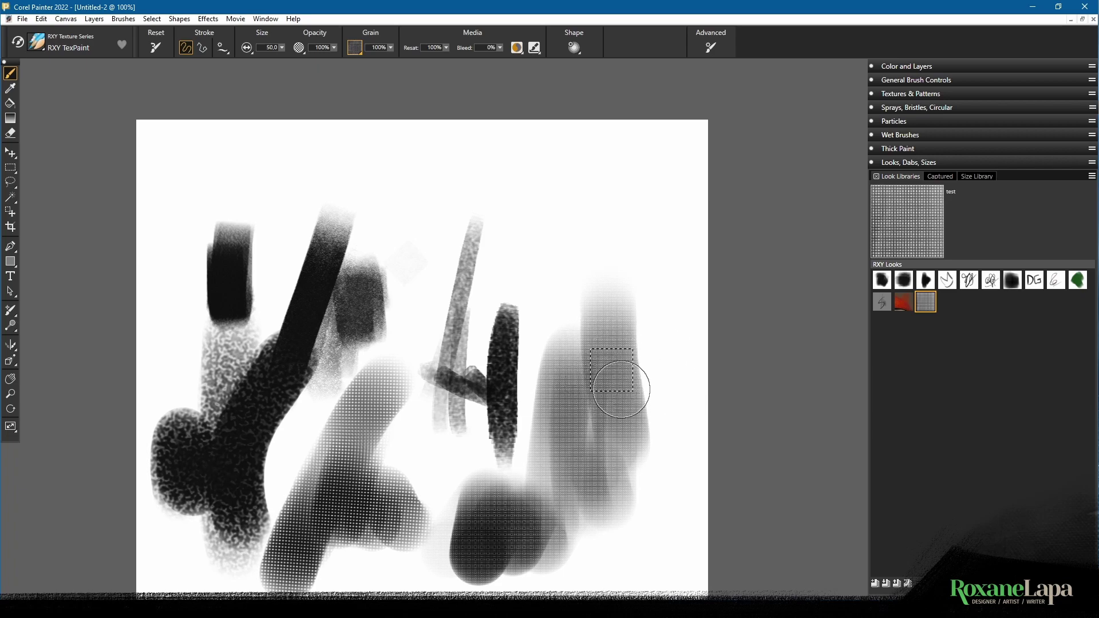
left_click(1034, 280)
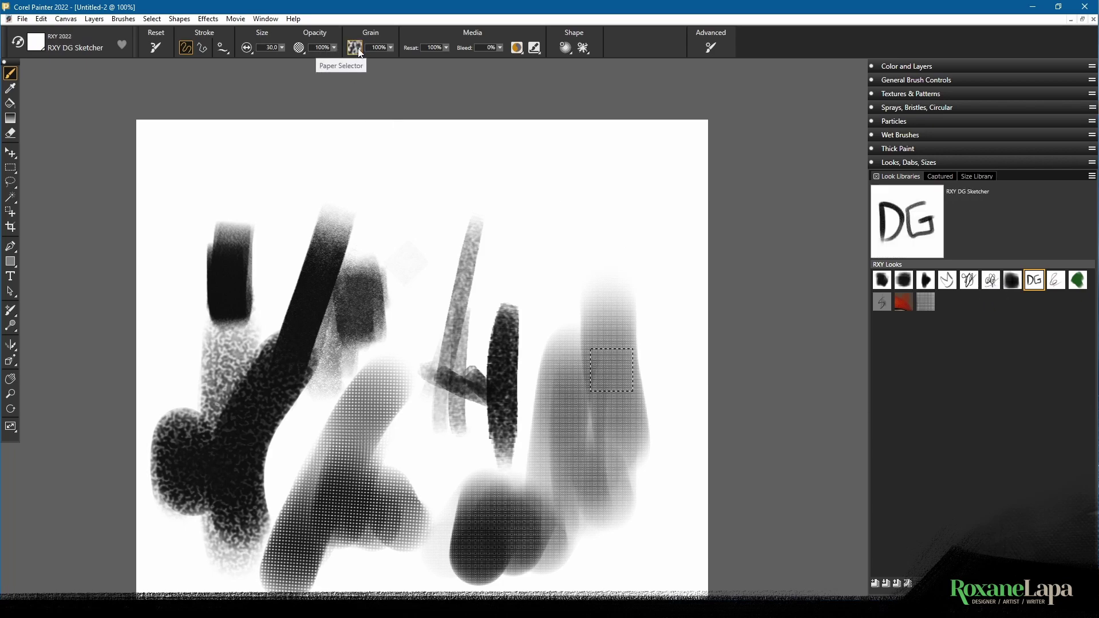
left_click(931, 300)
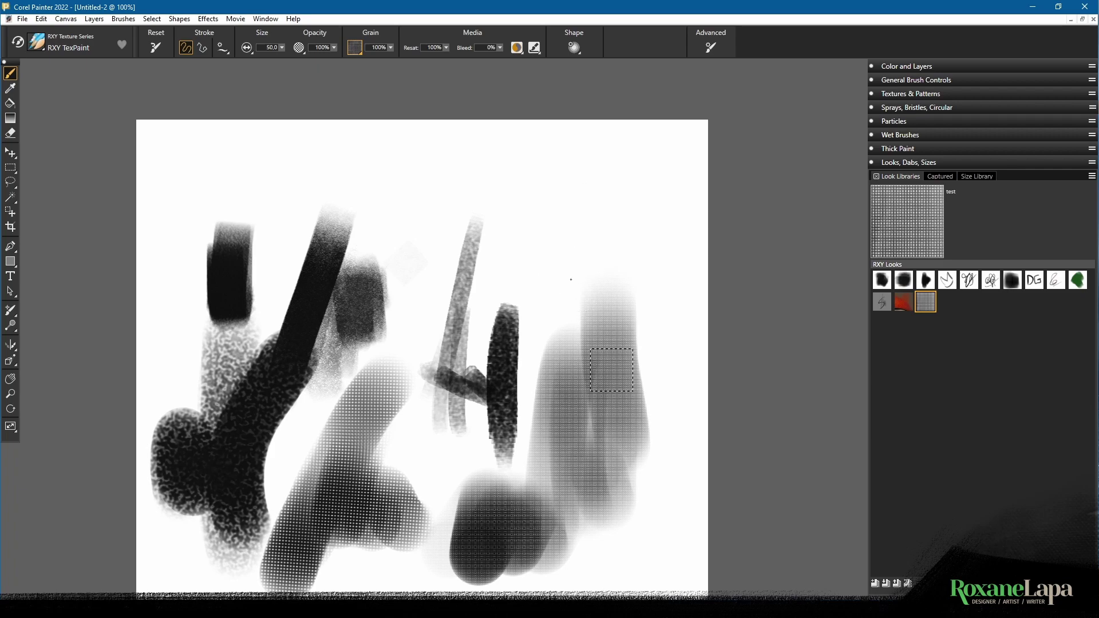
Paint a tall grey stroke, then a dark patch near the top with the DG look
left_click(10, 167)
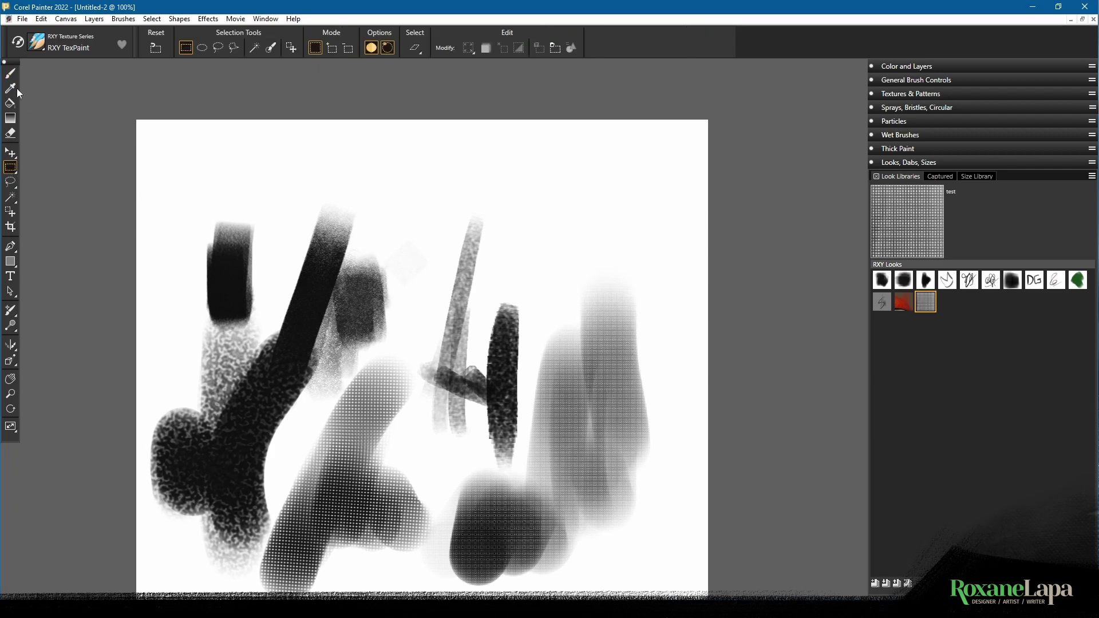
key("b")
left_click_drag(600, 163, 556, 338)
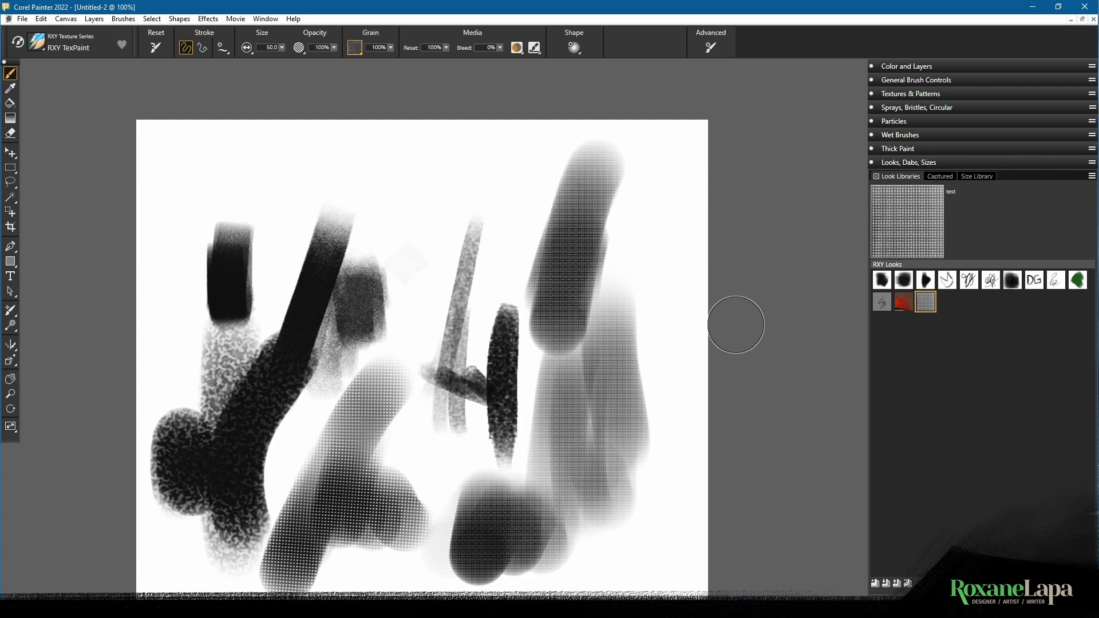
left_click(1035, 282)
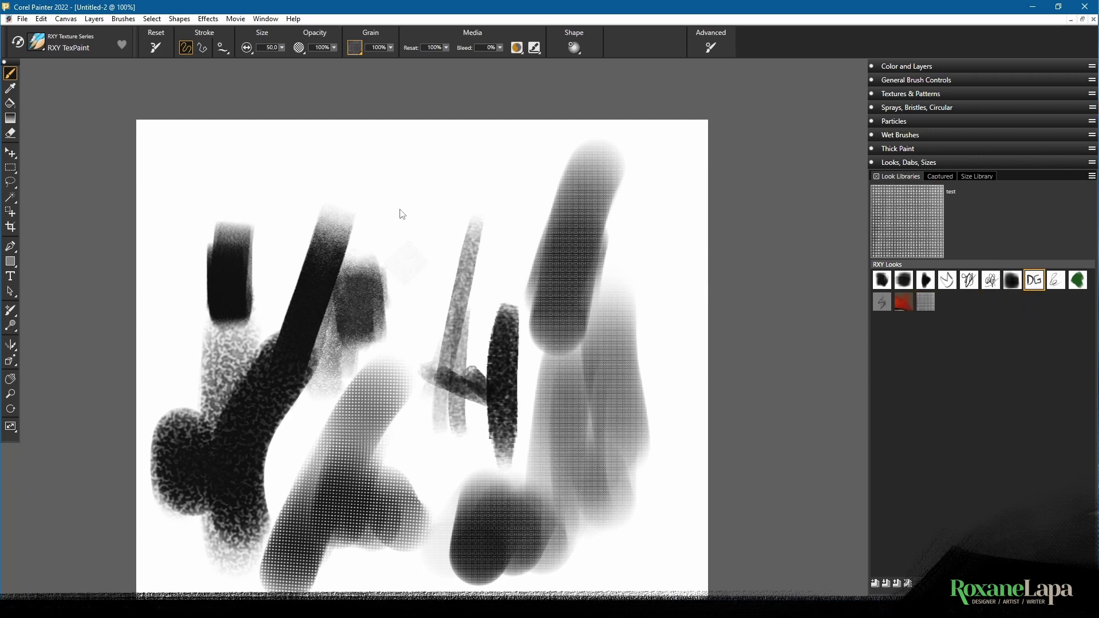
mouse_move(400, 184)
left_mouse_down()
mouse_move(404, 202)
mouse_move(451, 215)
left_mouse_up()
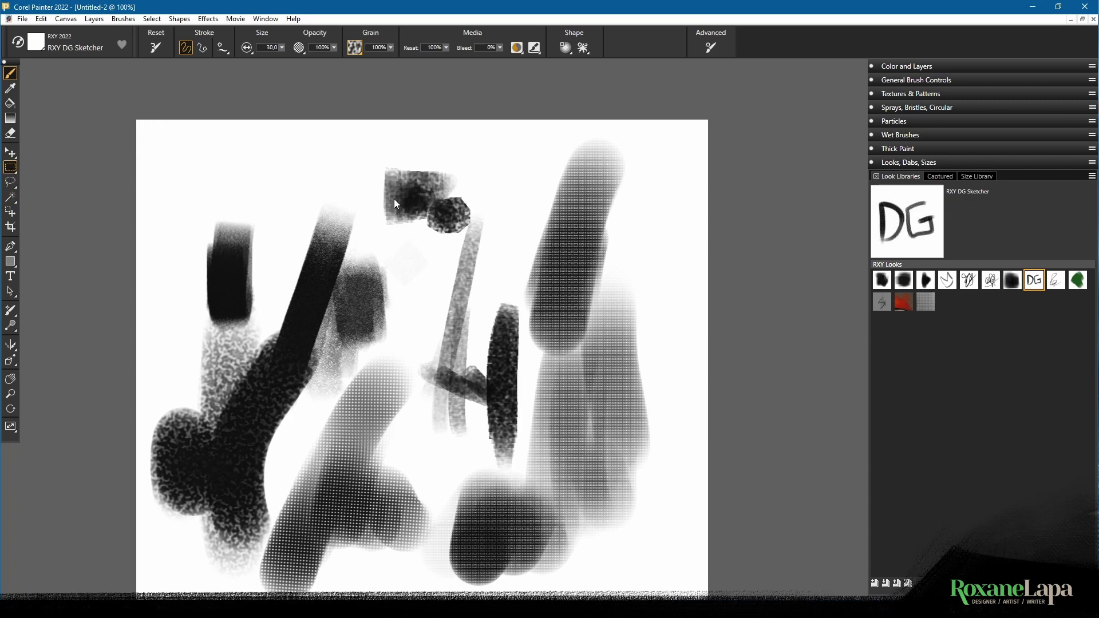
Marquee the dark patch and capture it as the RXY DG Sketcher look's icon
key("r")
left_click_drag(391, 175, 436, 221)
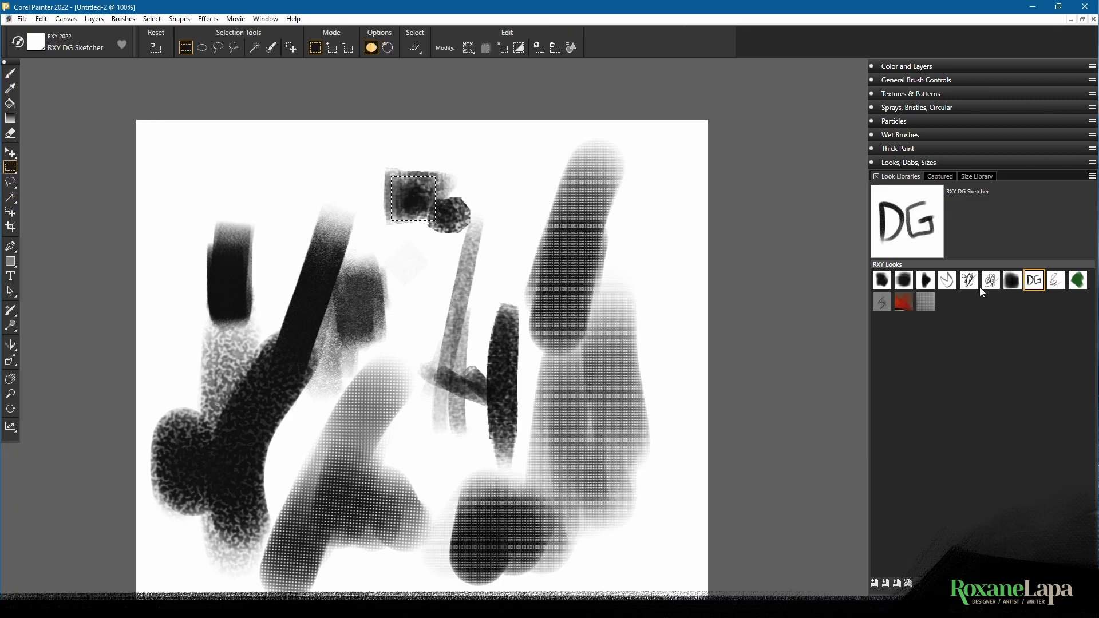
right_click(1029, 280)
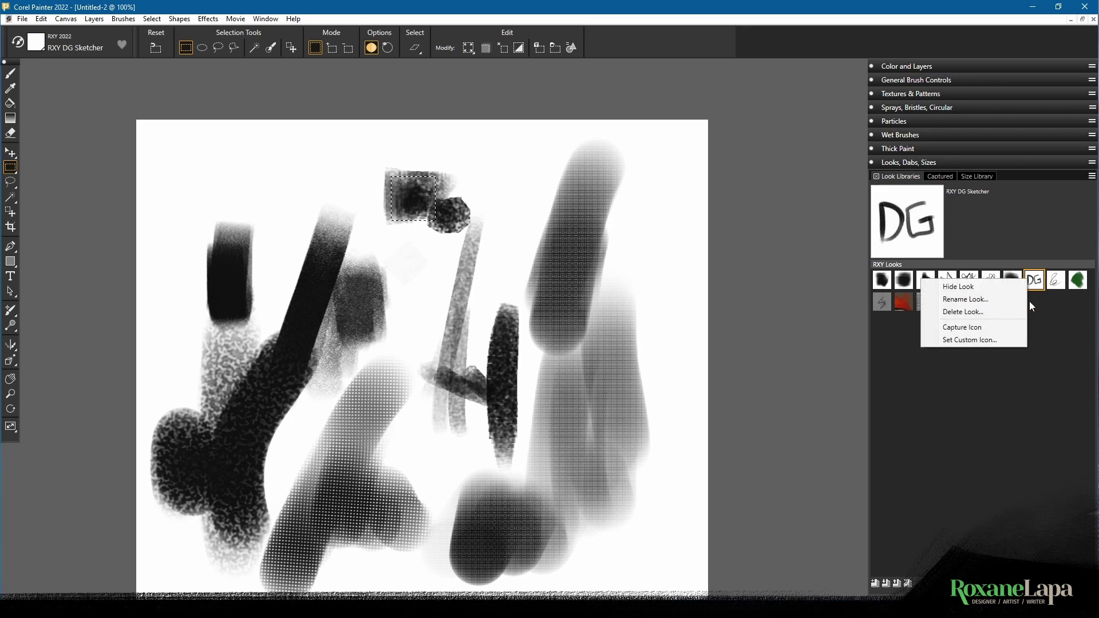
left_click(1005, 330)
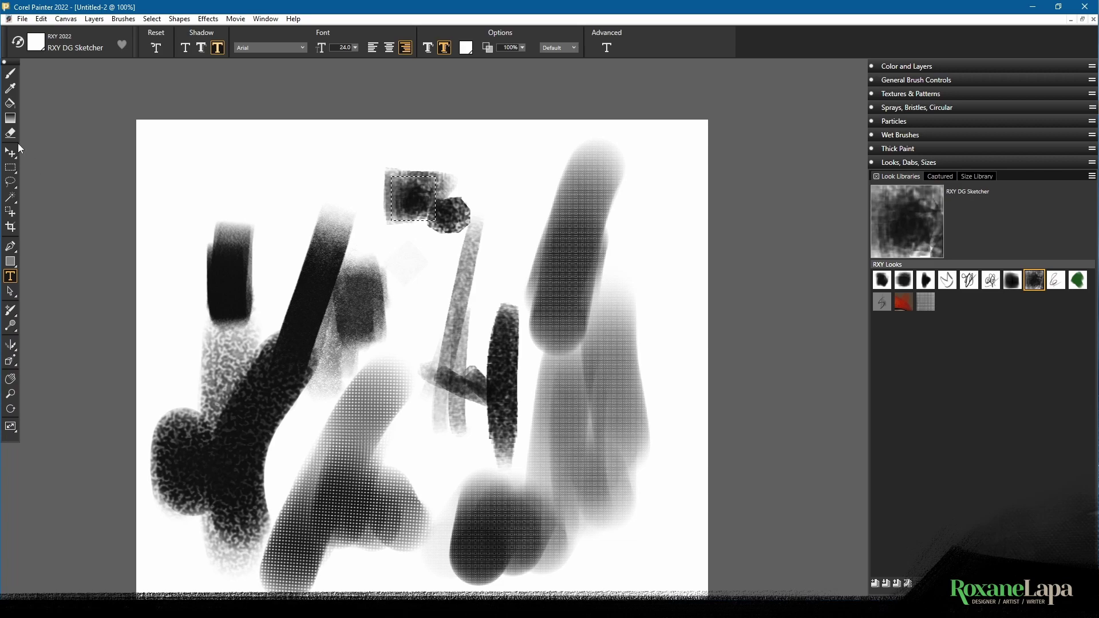
Type 'DG' on the canvas, marquee it, and capture it as the look's icon instead
left_click(238, 175)
type("DG")
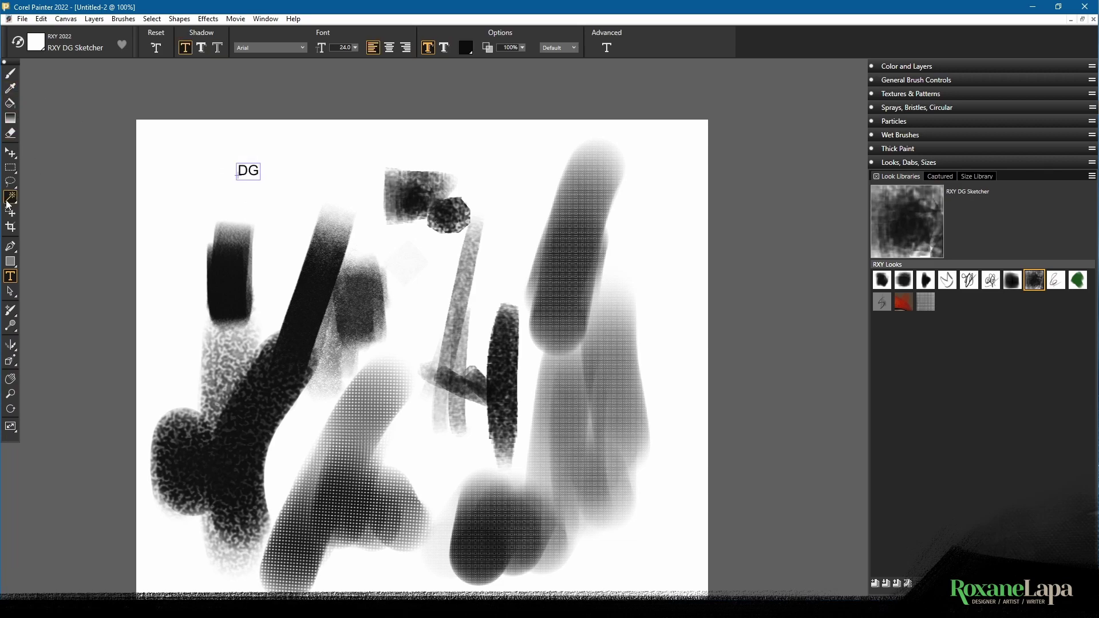
left_click(10, 167)
left_click_drag(231, 160, 266, 189)
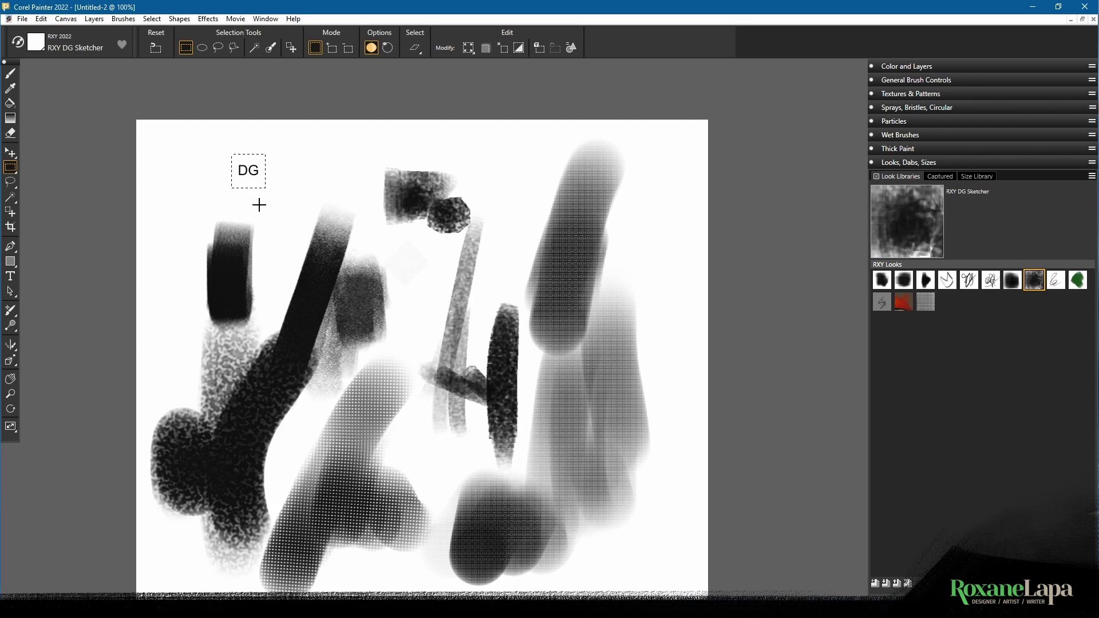
right_click(1038, 276)
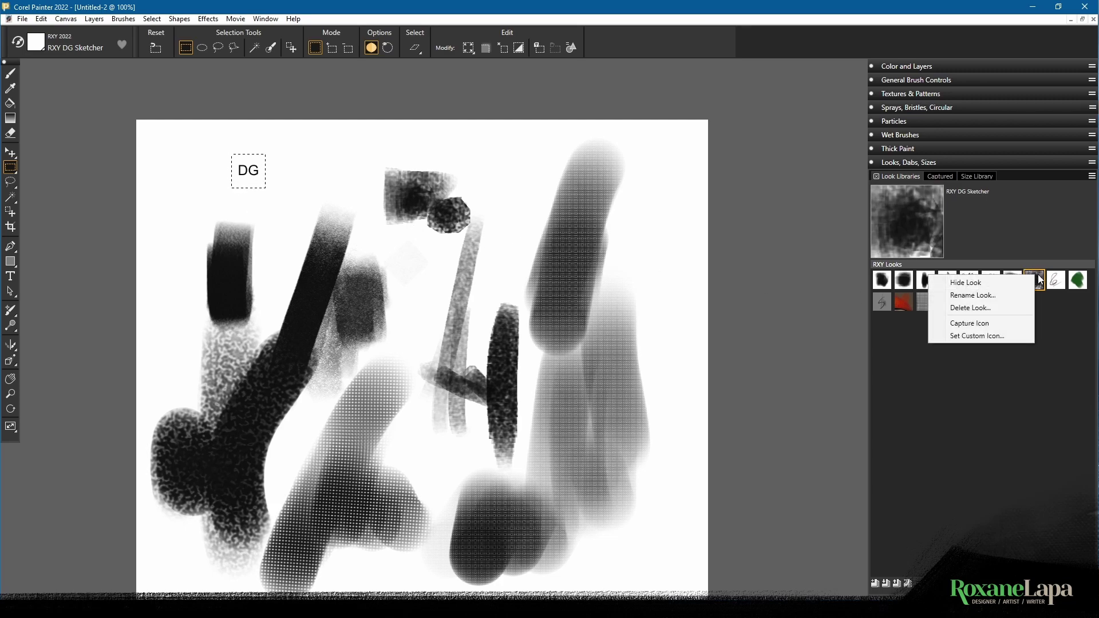
left_click(996, 324)
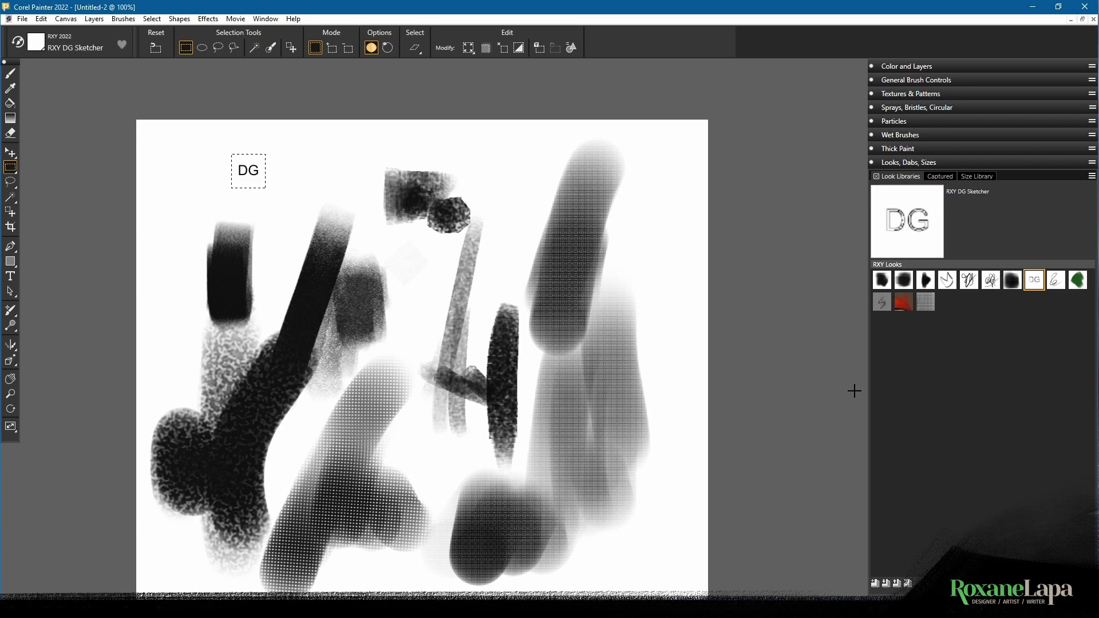
left_click(12, 75)
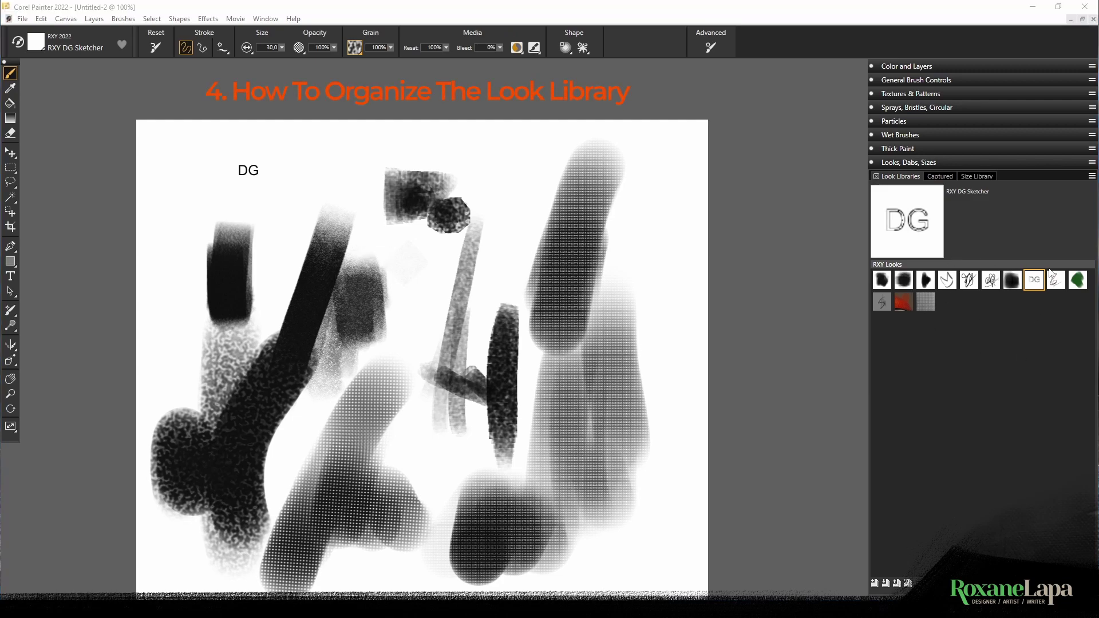
Turn on the Brush Looks library so Red Streak Neon shows above RXY Looks
left_click(1092, 181)
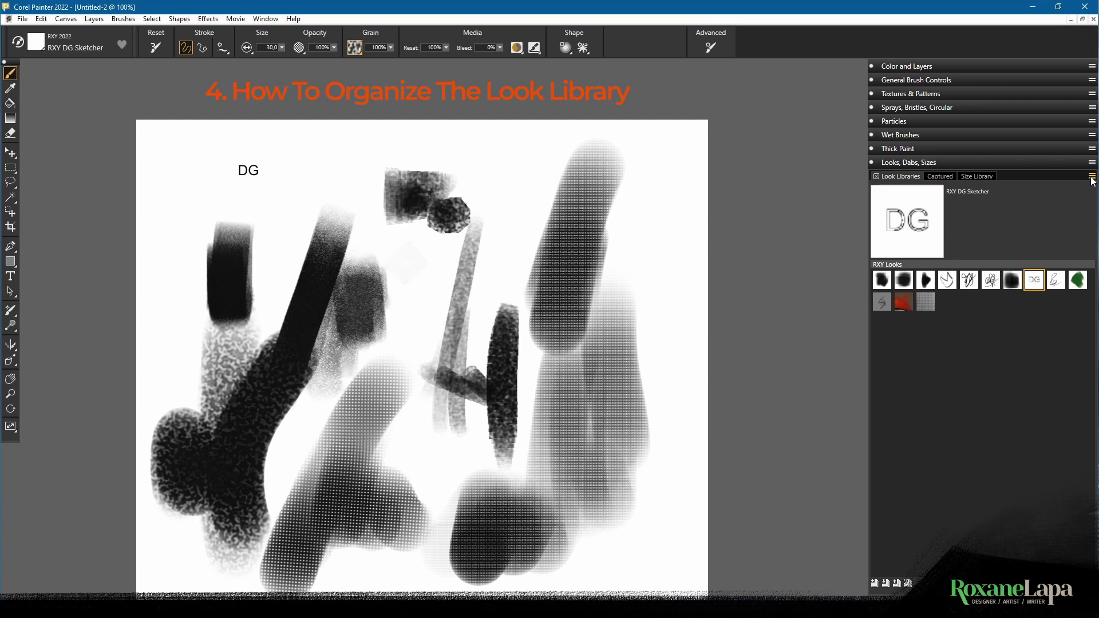
left_click(1093, 177)
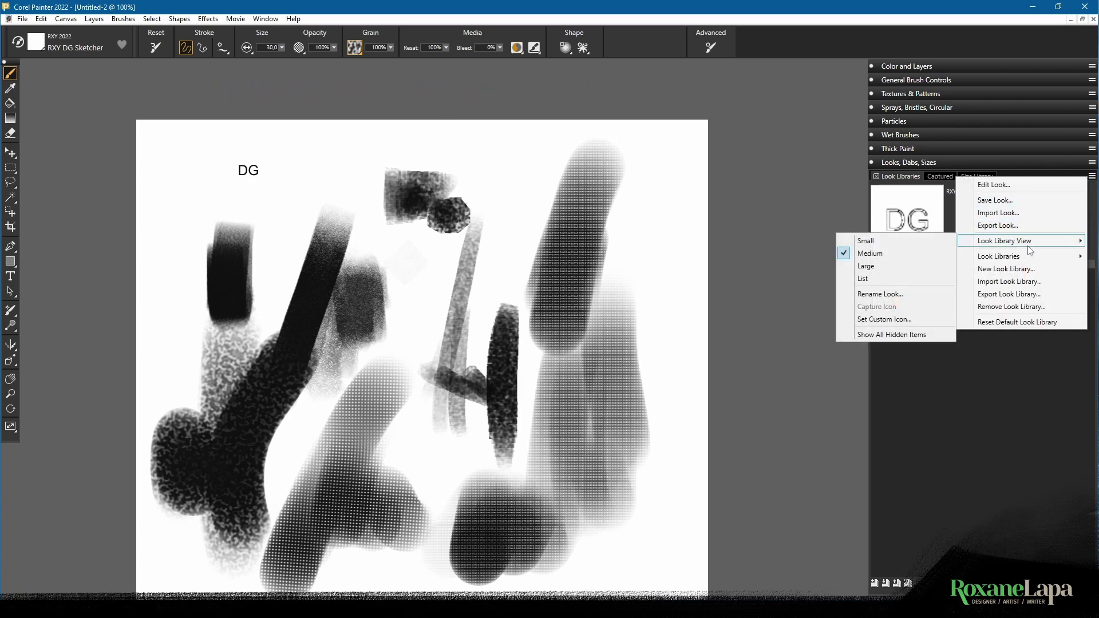
mouse_move(1030, 264)
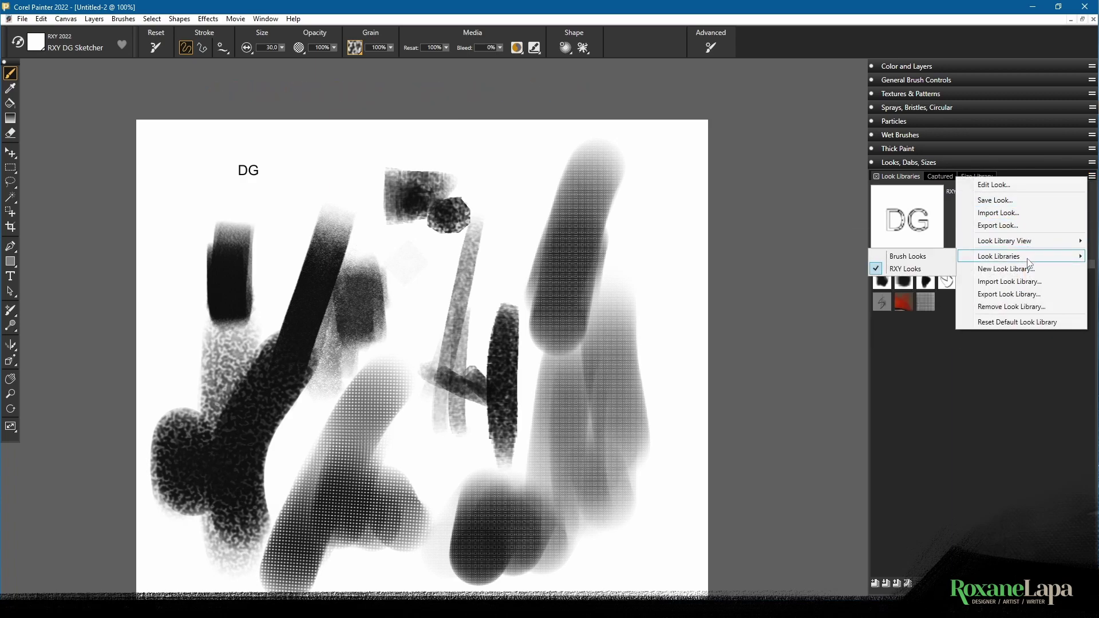
left_click(930, 261)
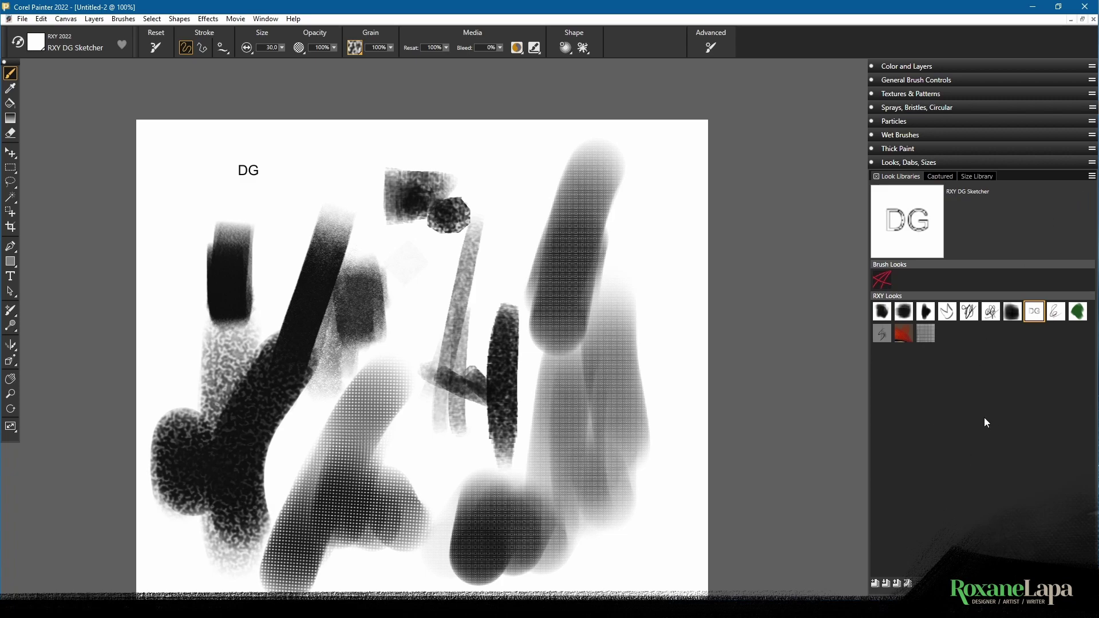
Create a new look library named 'test' with the New Look Library button
left_click(1092, 176)
key("Escape")
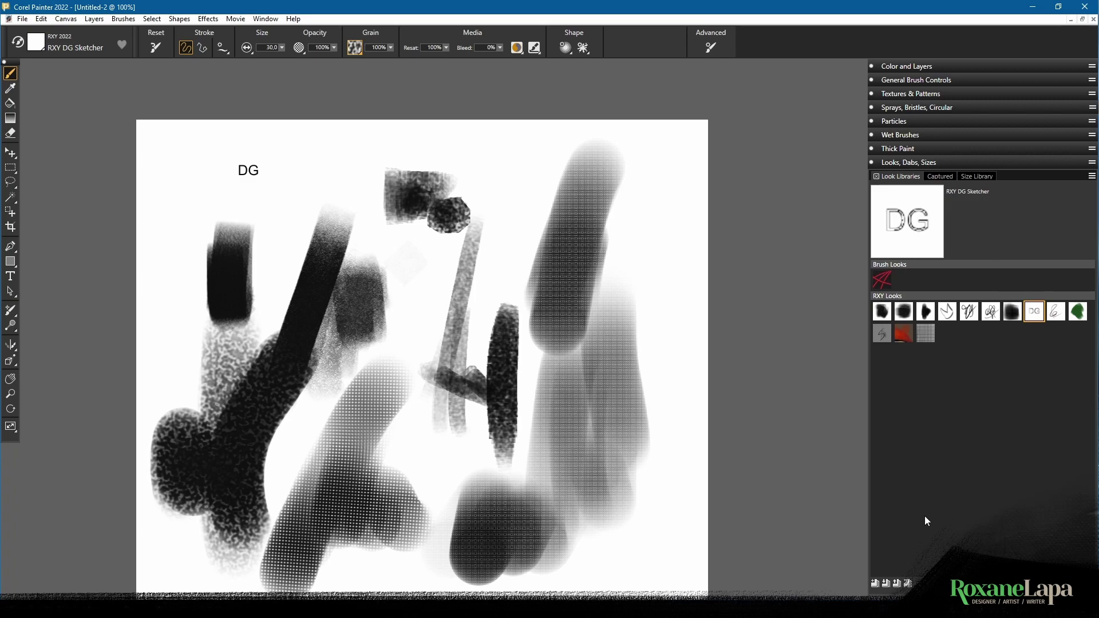
left_click(874, 583)
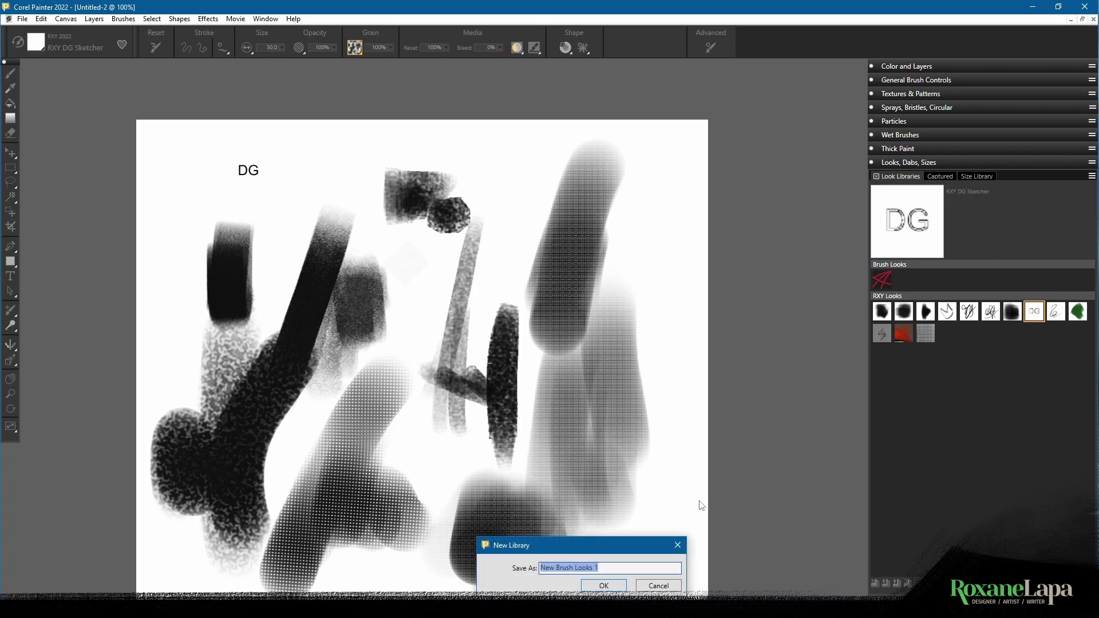
type("test")
left_click(611, 586)
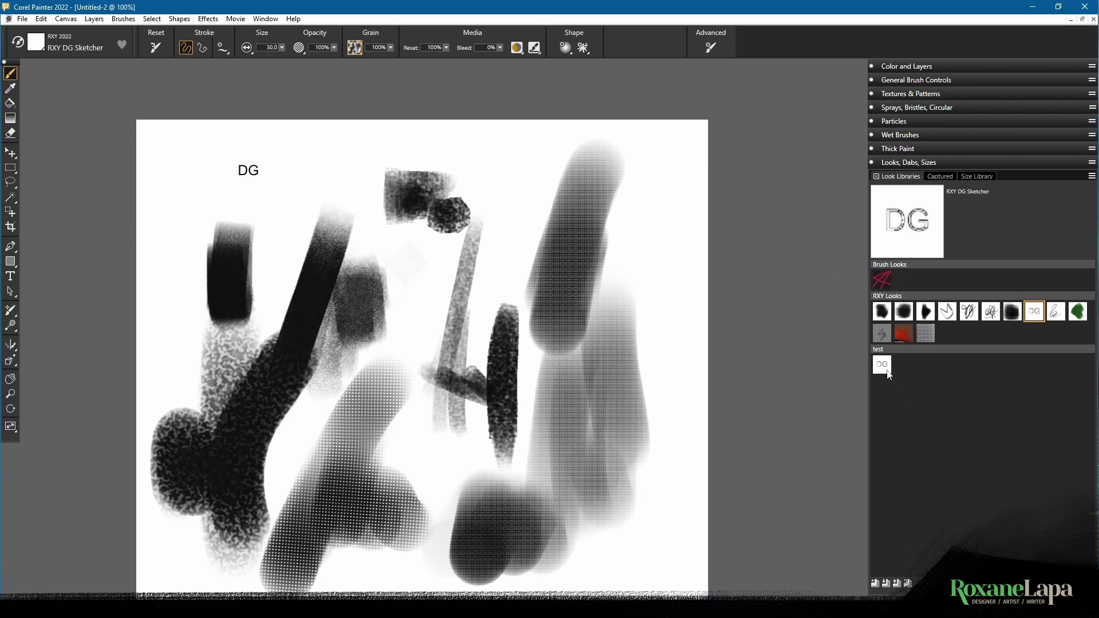
Remove the 'test' library via Remove Look Library, picking it from the list and confirming
left_click(1092, 176)
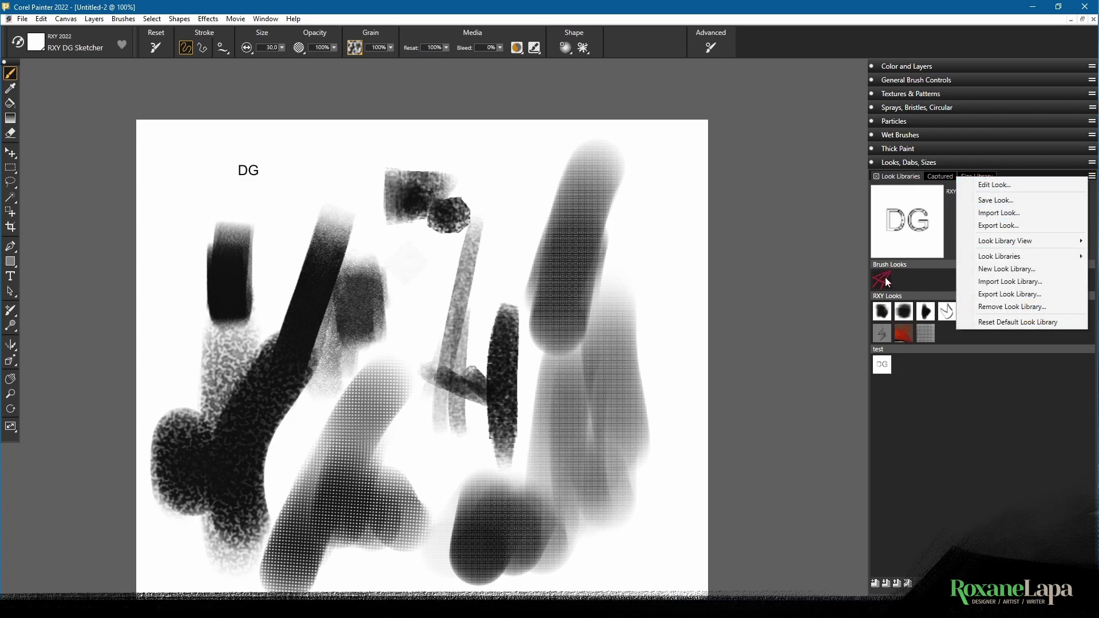
left_click(1014, 308)
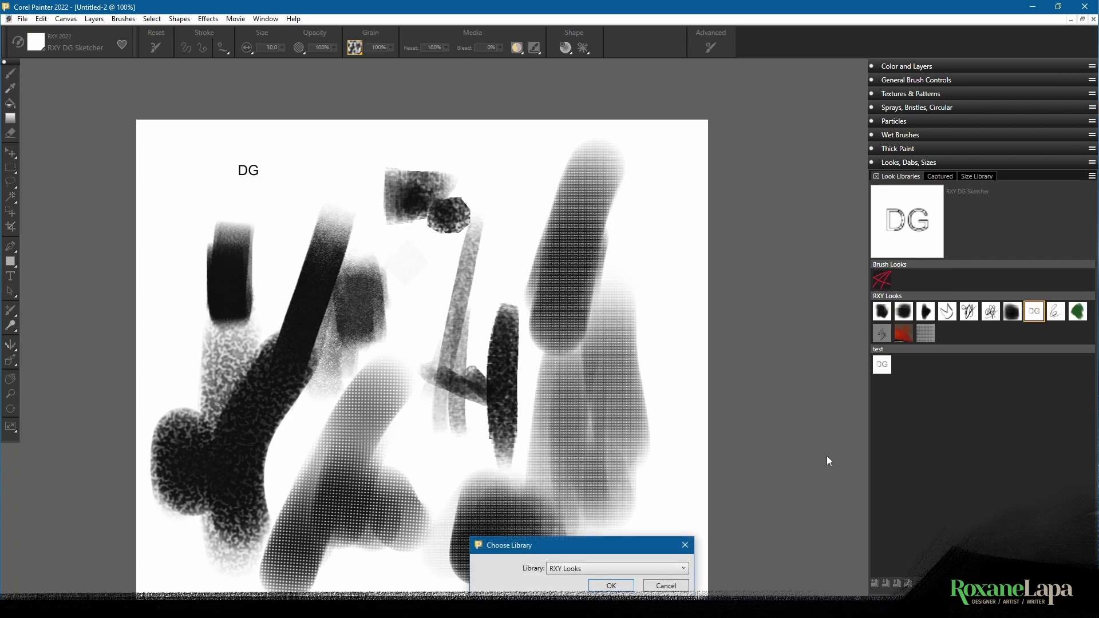
left_click(585, 571)
left_click(583, 575)
left_click(588, 569)
left_click(567, 581)
left_click(630, 586)
left_click(586, 347)
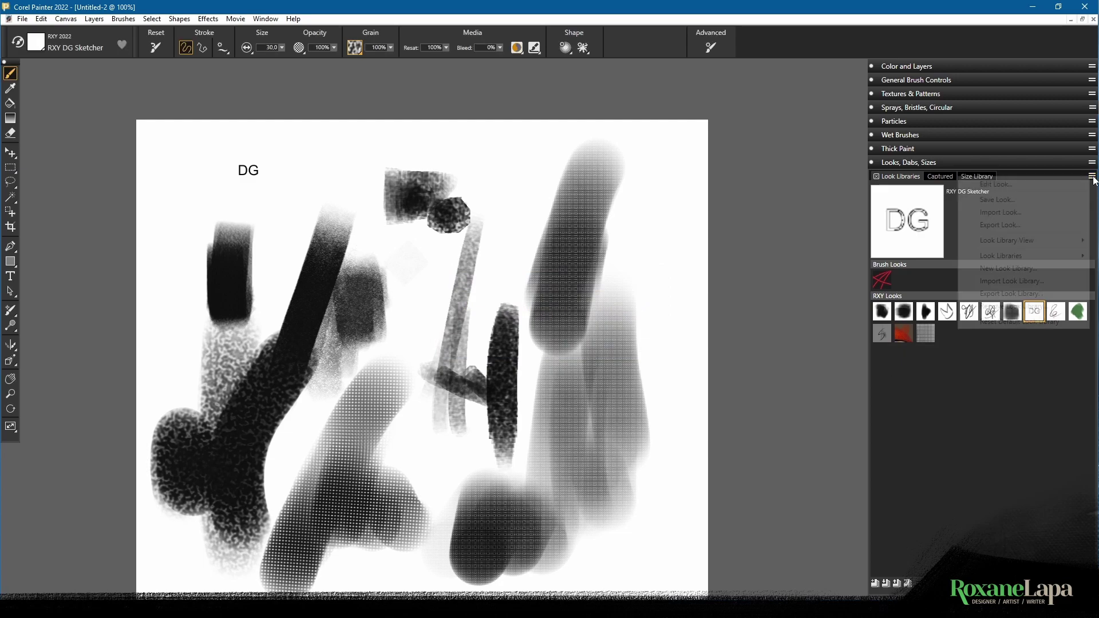
Switch the Look Library View to List, then to Medium thumbnails
left_click(1092, 177)
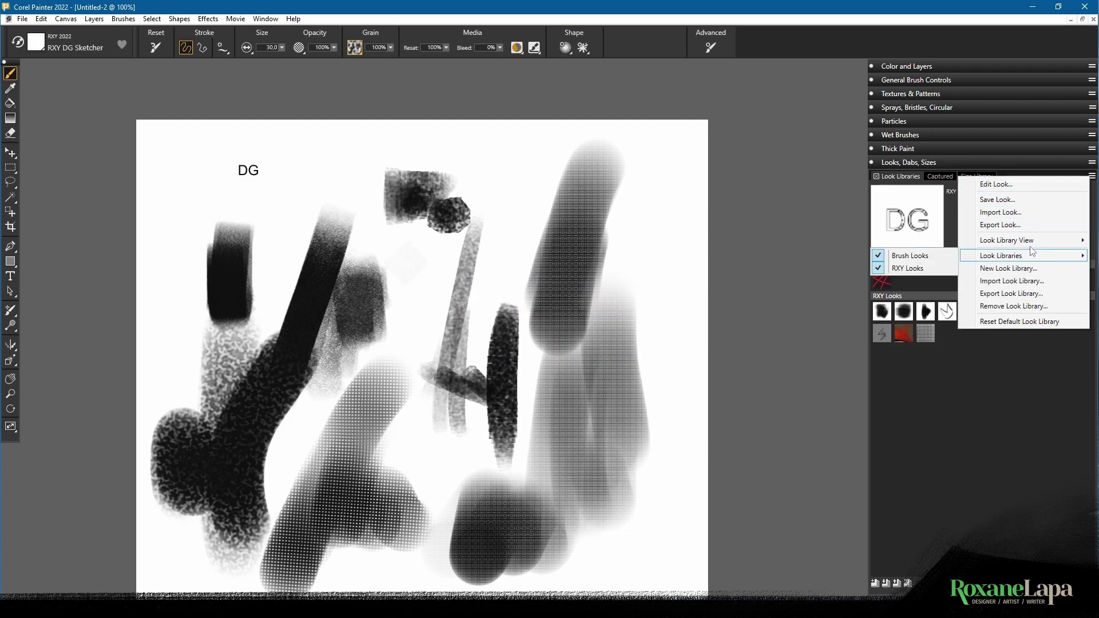
mouse_move(1031, 246)
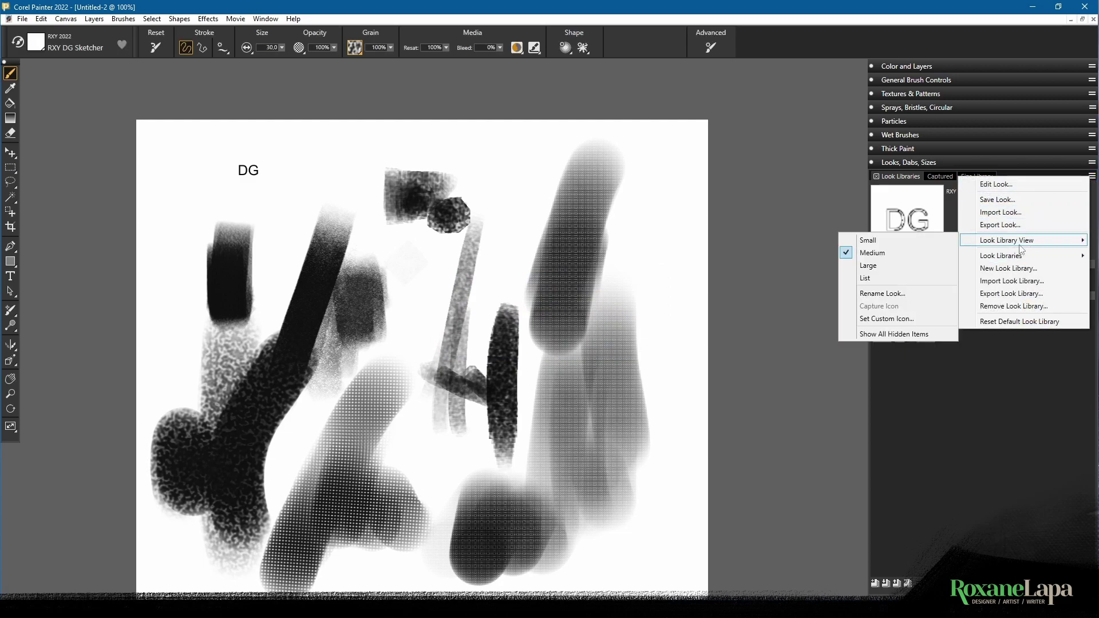
left_click(903, 279)
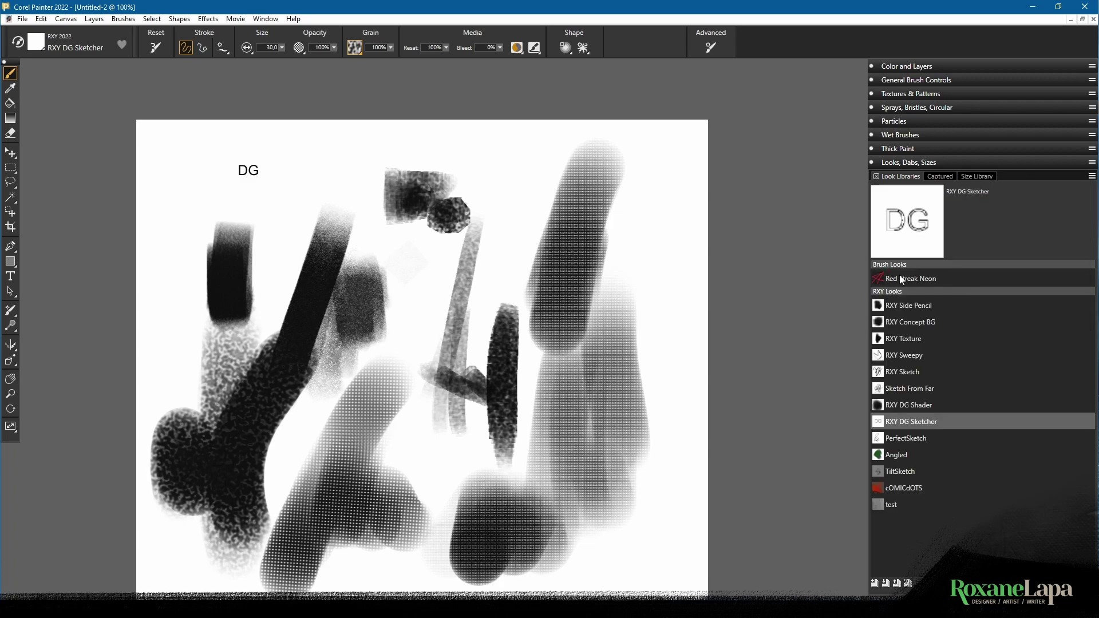
left_click(1092, 176)
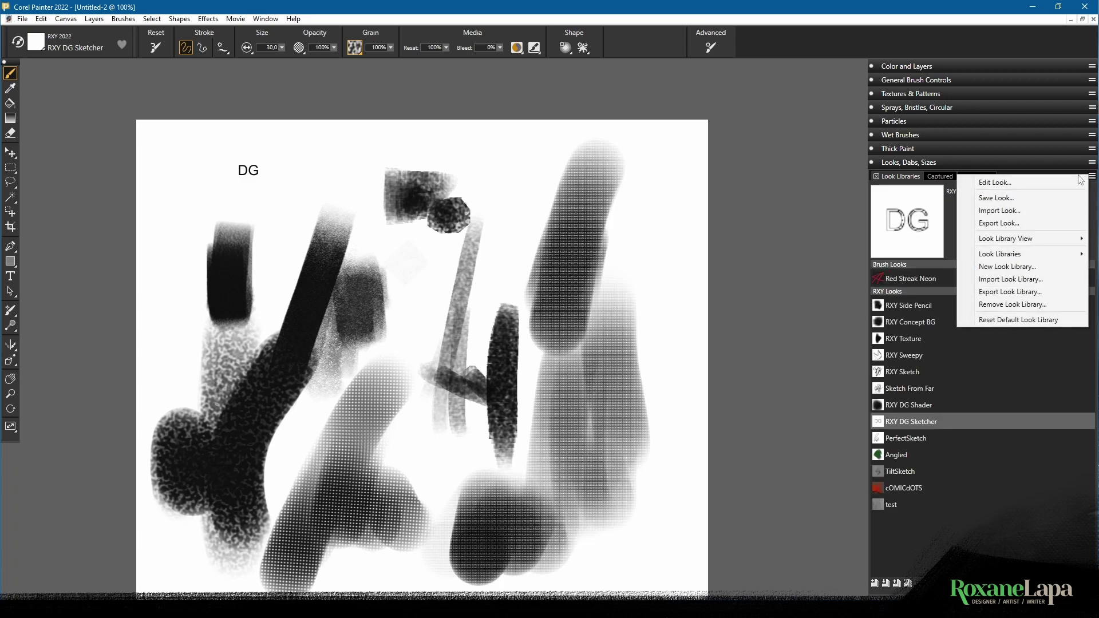
mouse_move(1036, 242)
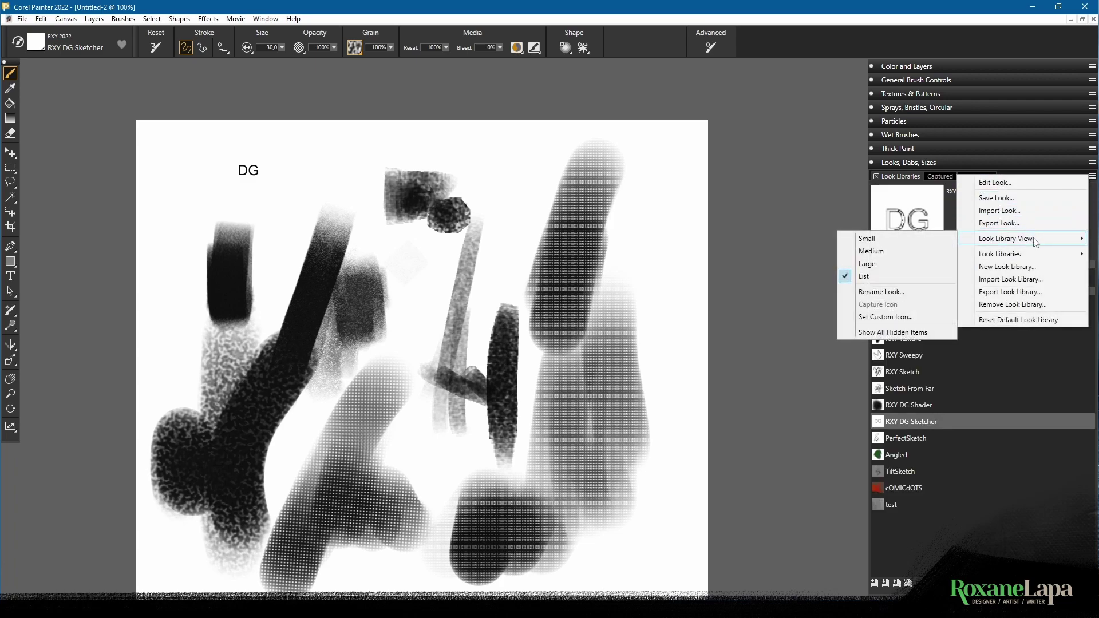
left_click(889, 256)
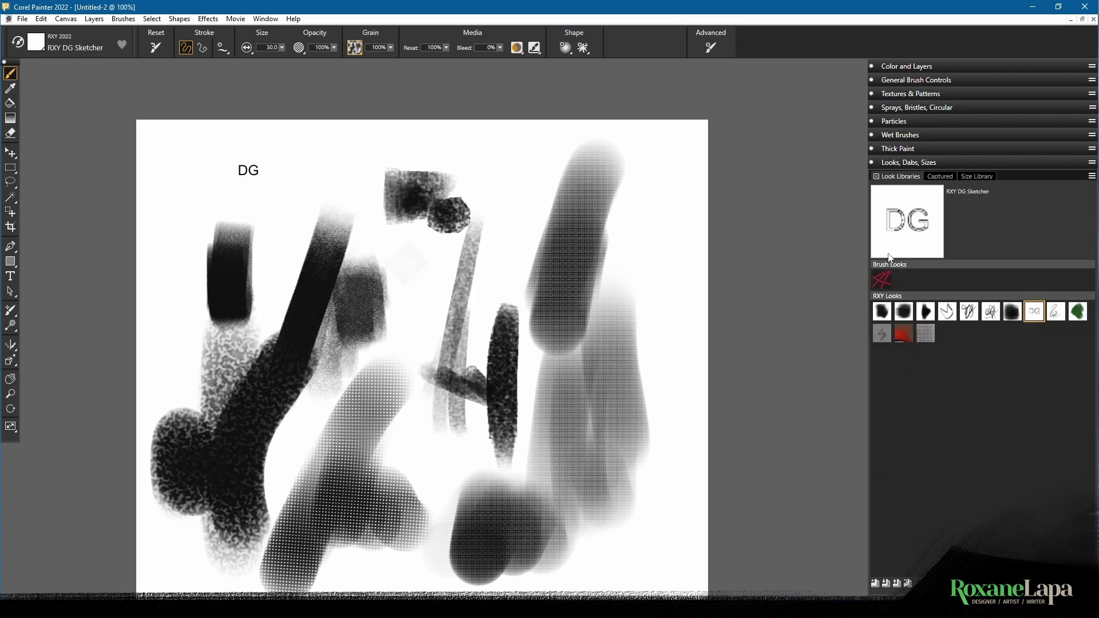
Hide the Brush Looks library, leaving only RXY Looks visible
left_click(1091, 176)
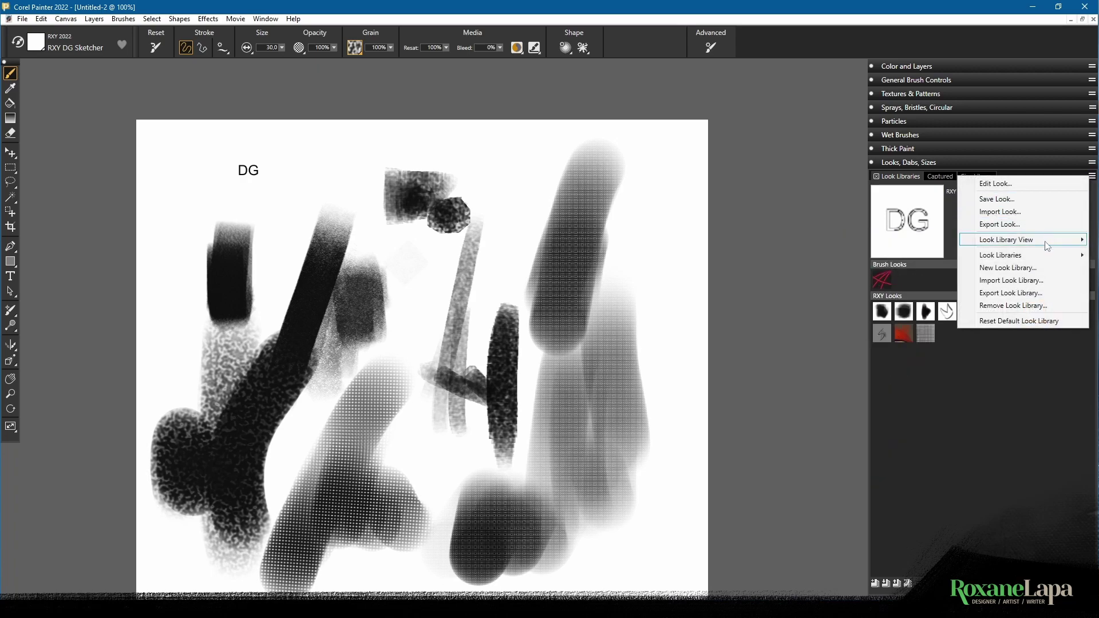
mouse_move(1007, 256)
left_click(923, 258)
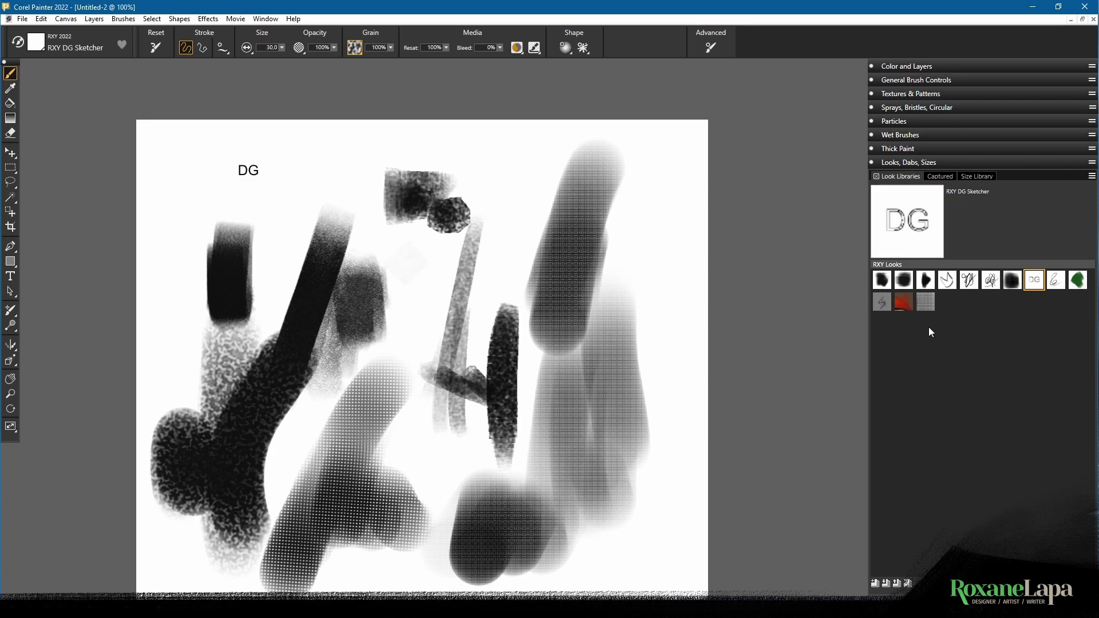
Collect the test look and RXY Sweepy into a Custom 3 palette, then paint looping strokes near DG
left_click_drag(928, 302, 806, 301)
left_click_drag(736, 269, 736, 269)
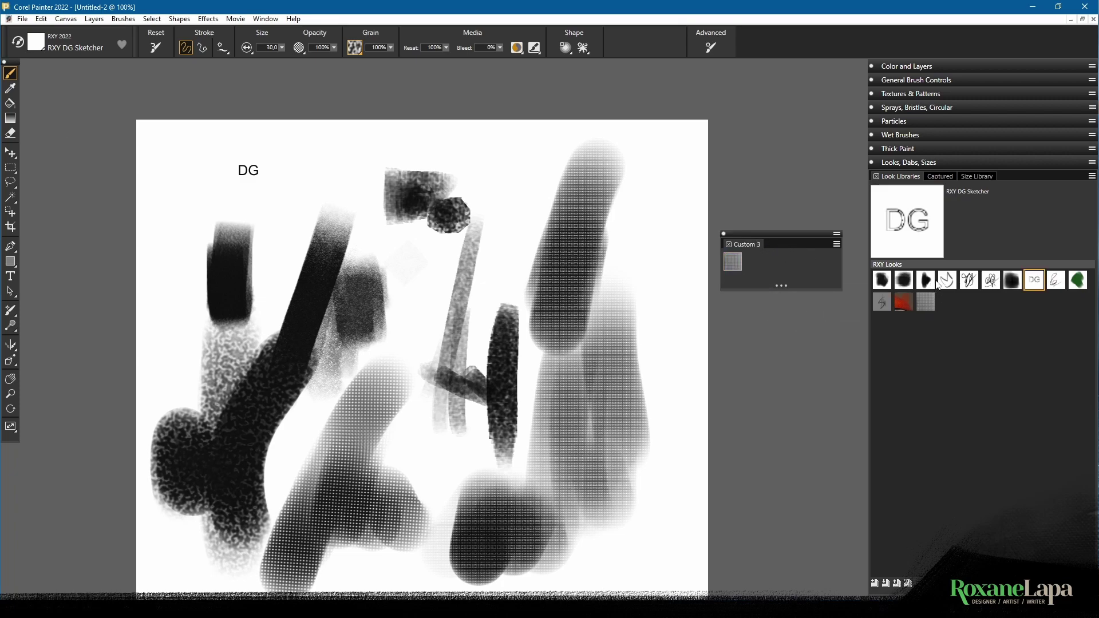
left_click_drag(936, 293, 902, 286)
left_click_drag(753, 263, 107, 67)
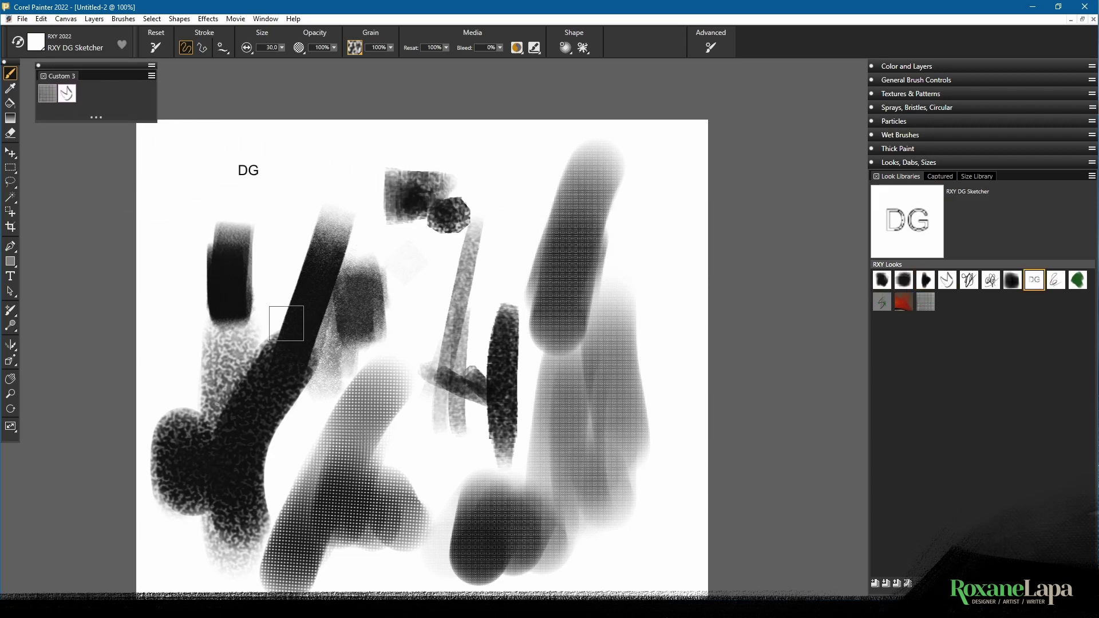
left_click_drag(220, 303, 289, 289)
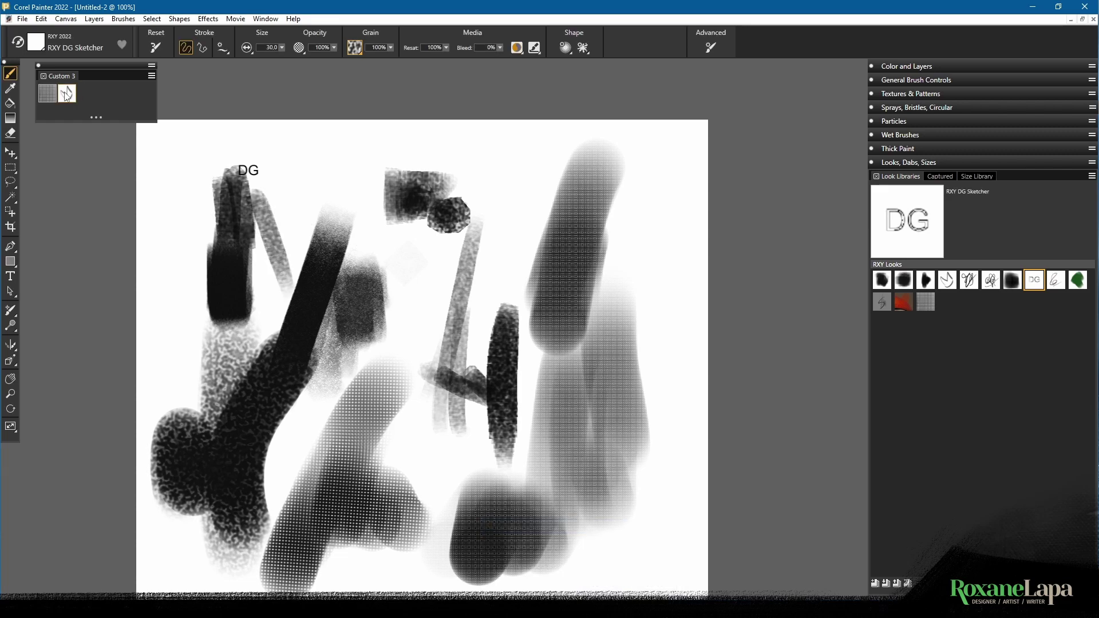
mouse_move(304, 147)
left_mouse_down()
mouse_move(390, 286)
mouse_move(522, 258)
mouse_move(573, 195)
left_mouse_up()
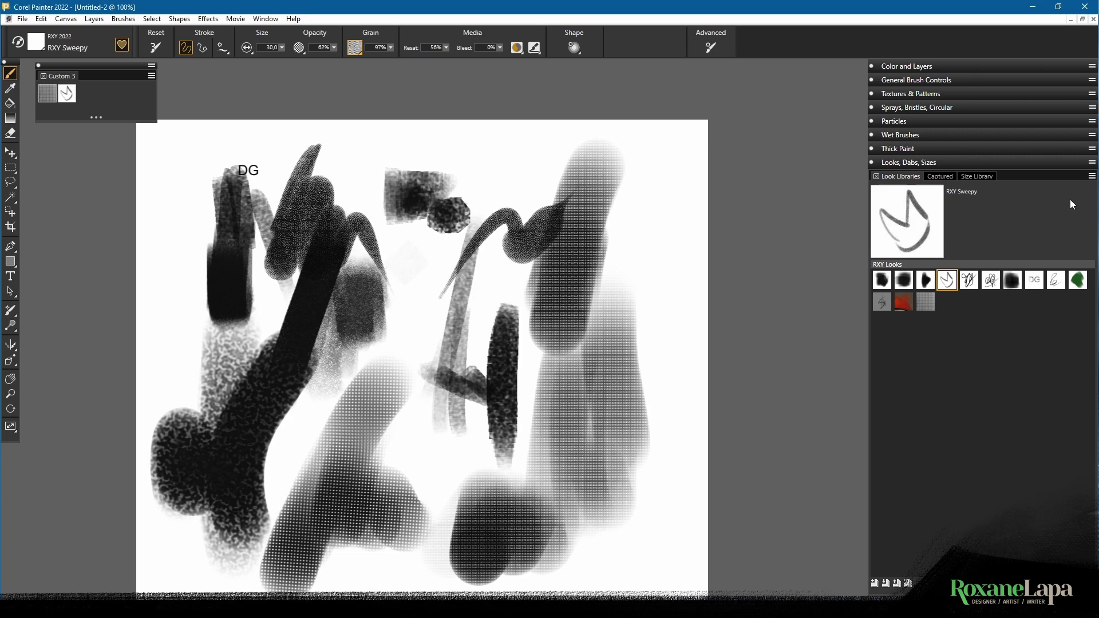
left_click(1092, 177)
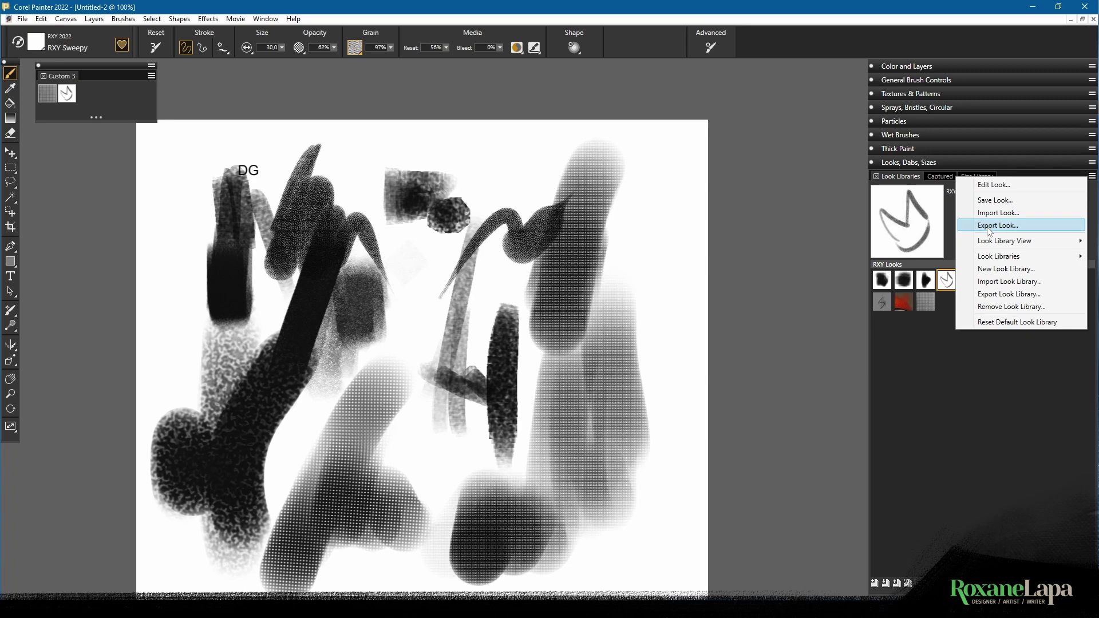
left_click(906, 318)
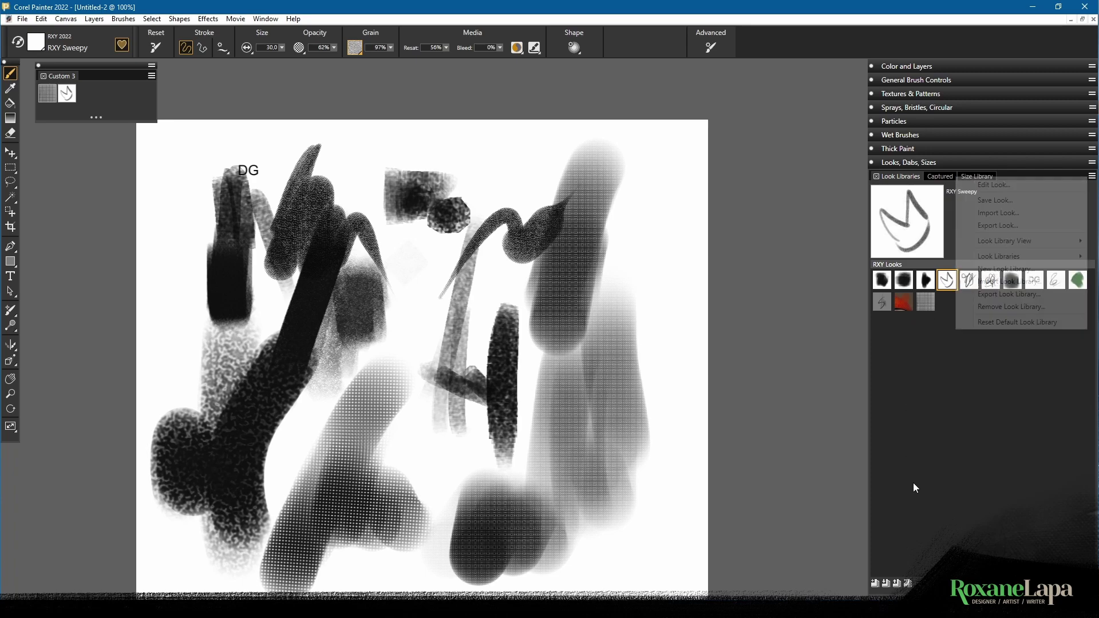
left_click(894, 584)
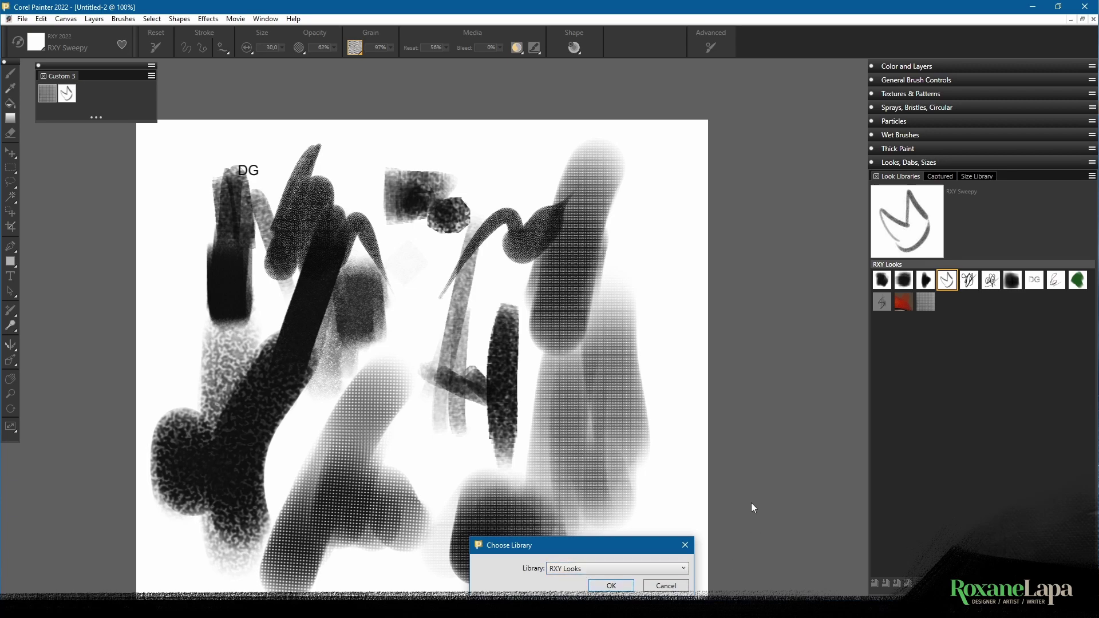
left_click(622, 587)
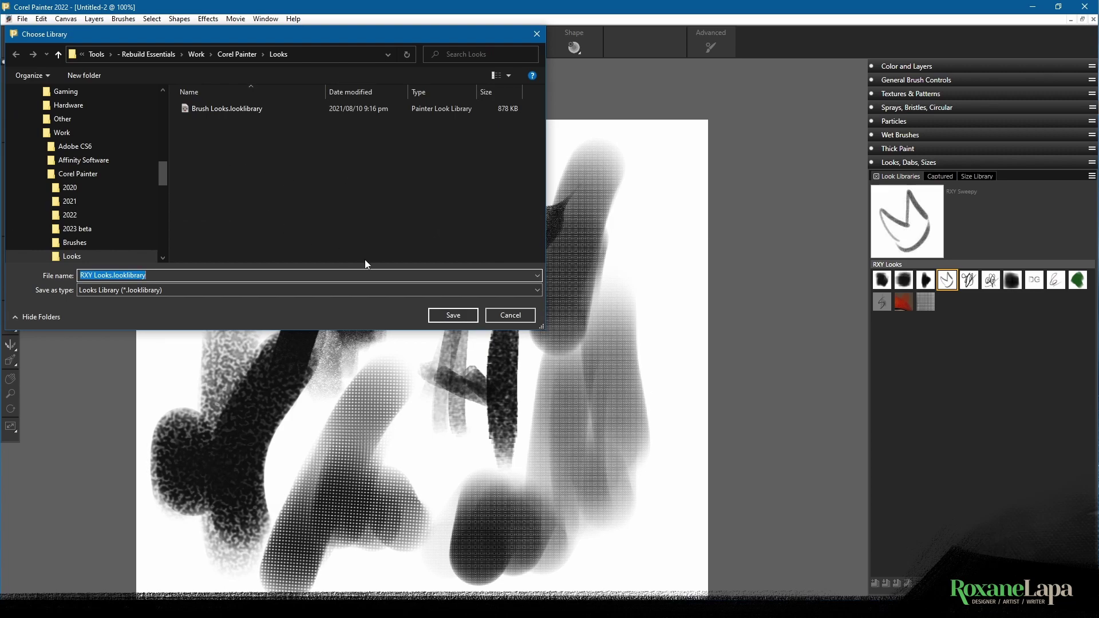
left_click(525, 314)
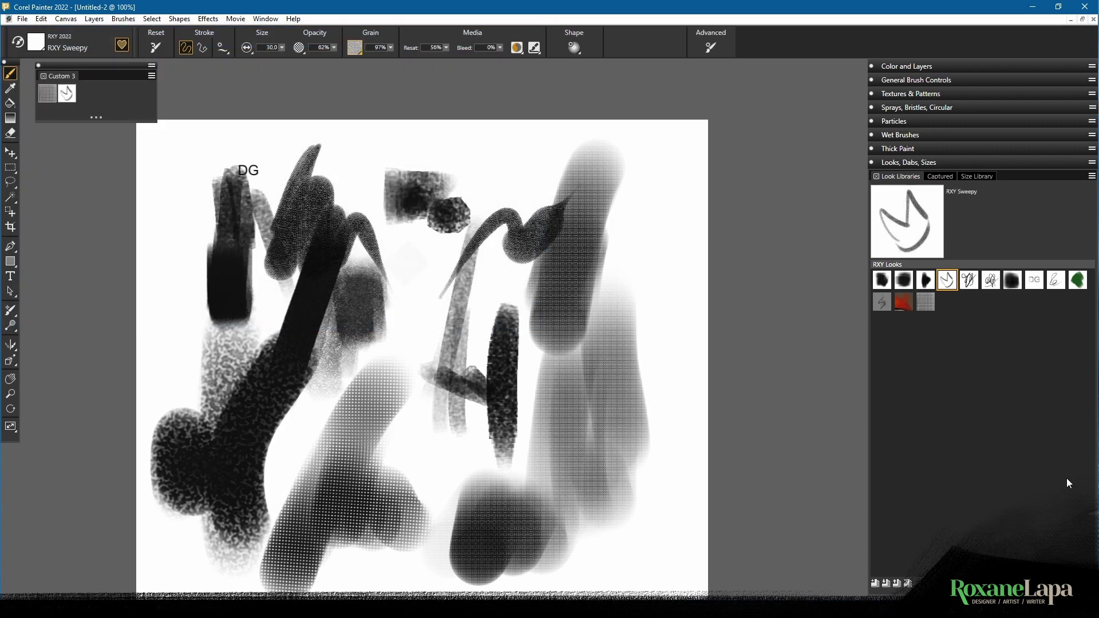
Cancel a look library import, then apply the red cOMICdOTS look with the RXY FullTex brush
left_click(886, 583)
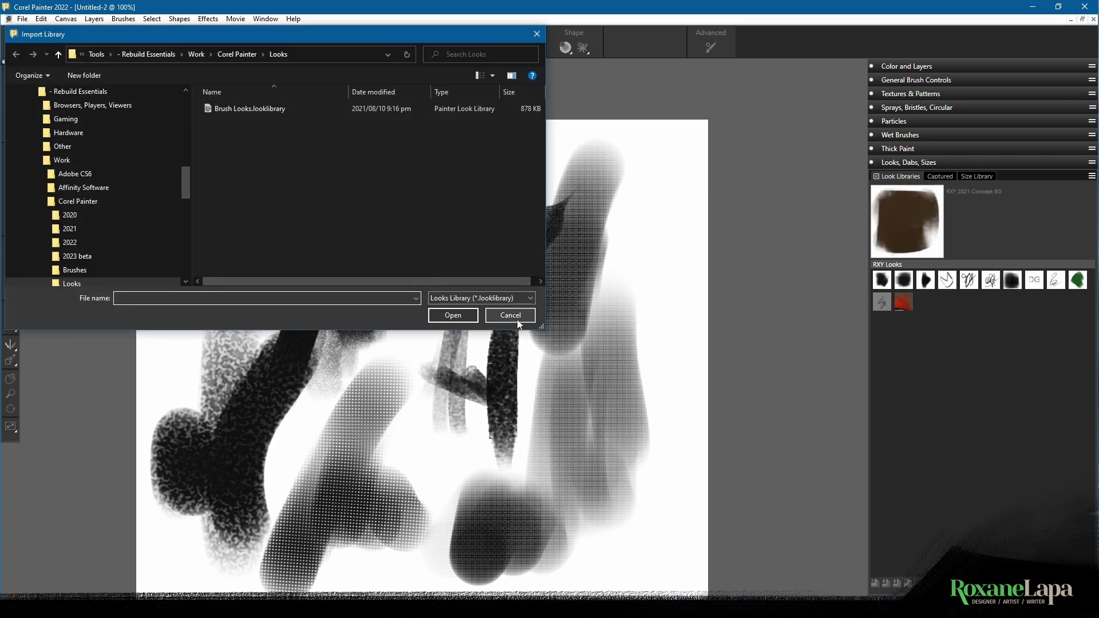
left_click(517, 318)
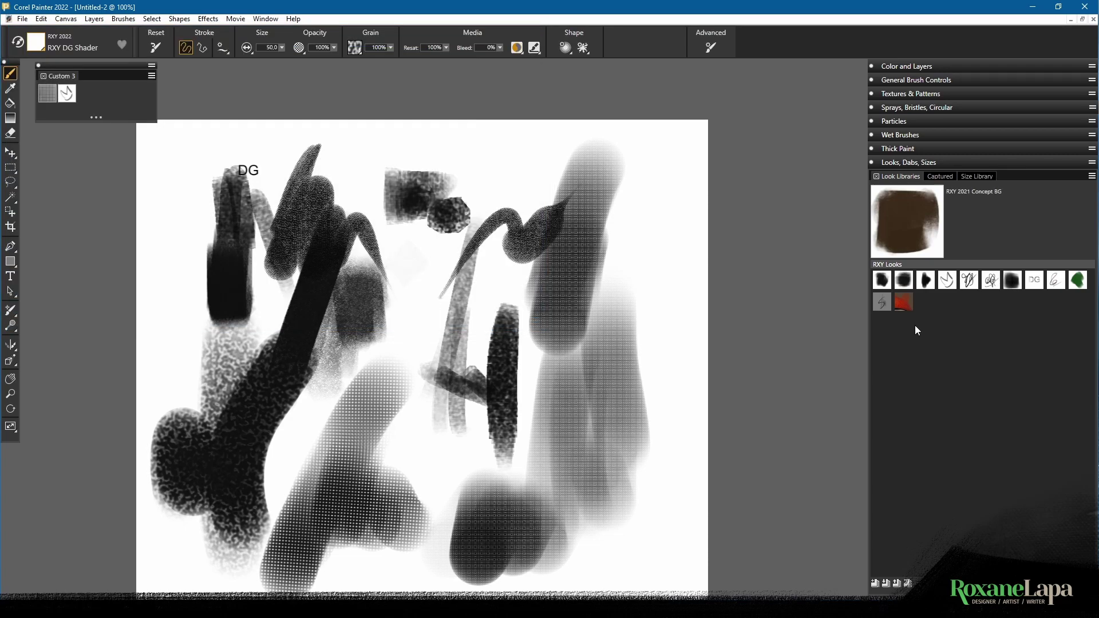
left_click(903, 301)
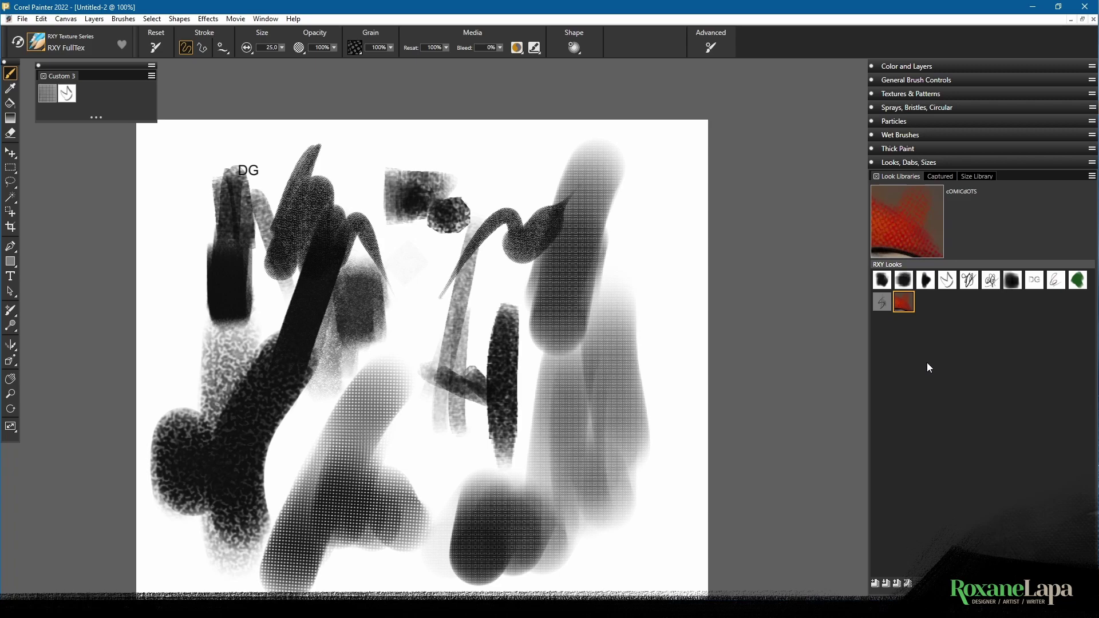
Open the current look as EditLook.txt in Notepad, enlarge it, and highlight the variant and blue_grunge texture lines
left_click(1093, 178)
left_click(1000, 181)
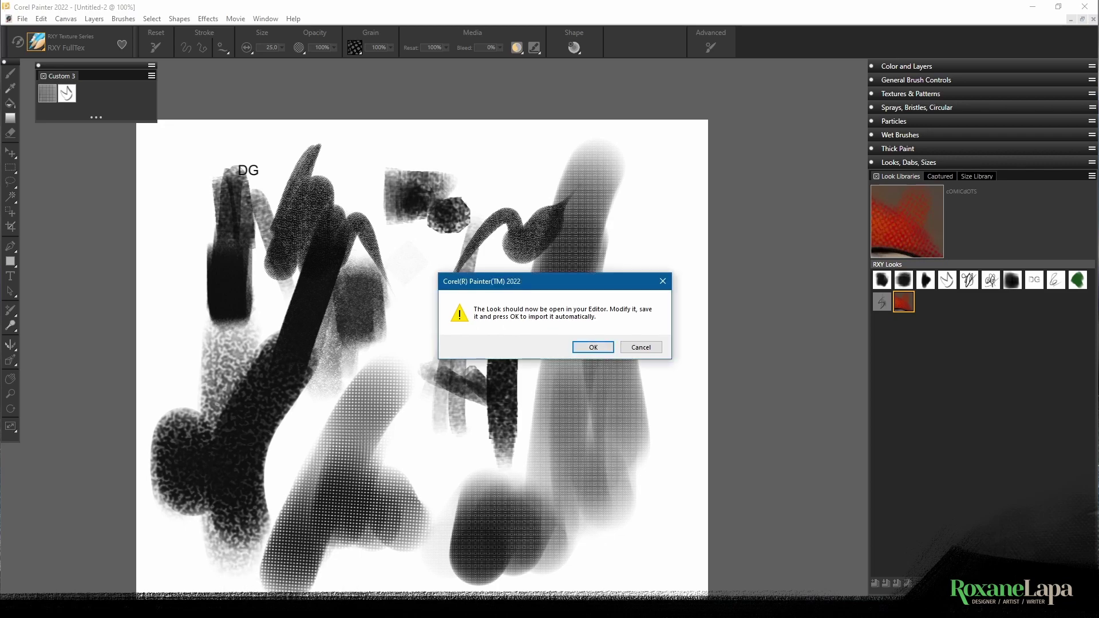
mouse_move(629, 301)
left_mouse_down()
mouse_move(663, 182)
mouse_move(653, 191)
left_mouse_up()
left_click_drag(554, 409, 541, 574)
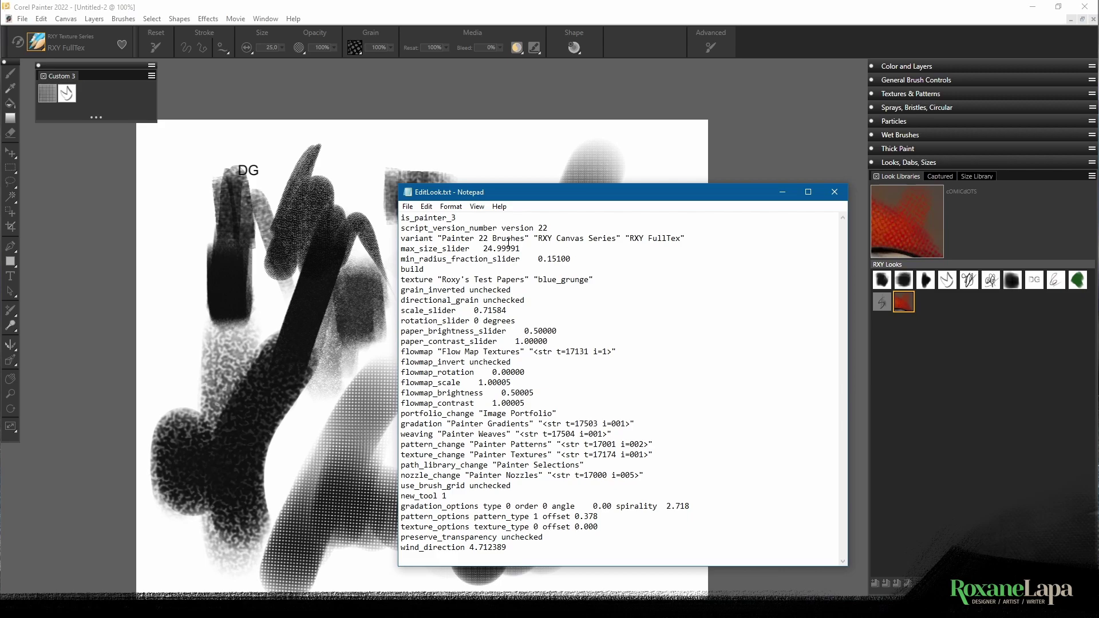
left_click_drag(694, 235, 373, 235)
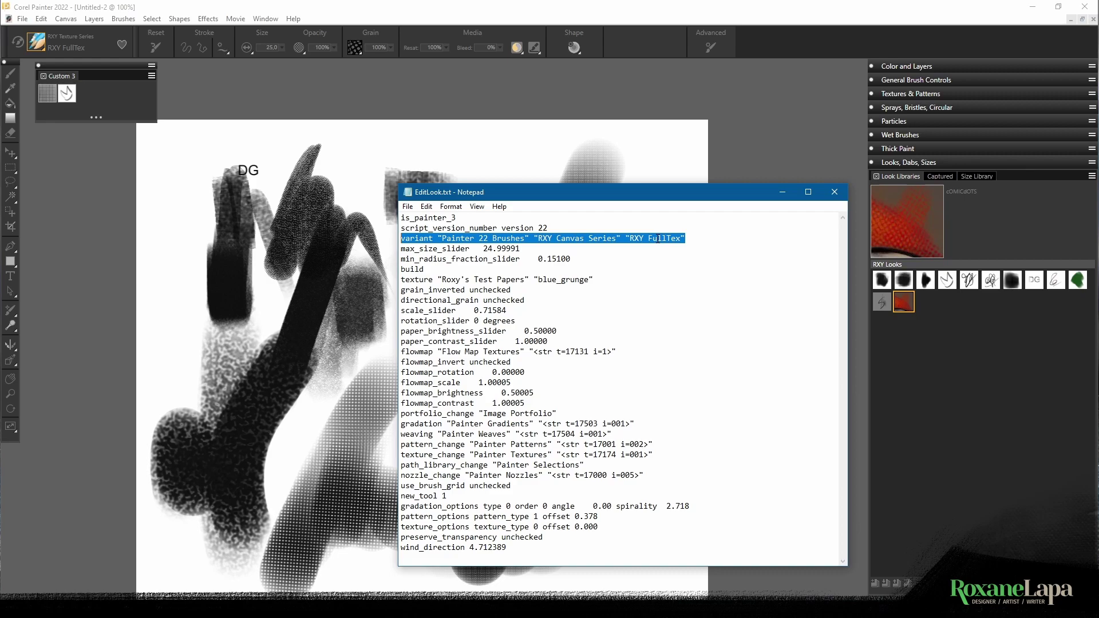
left_click_drag(595, 279, 410, 283)
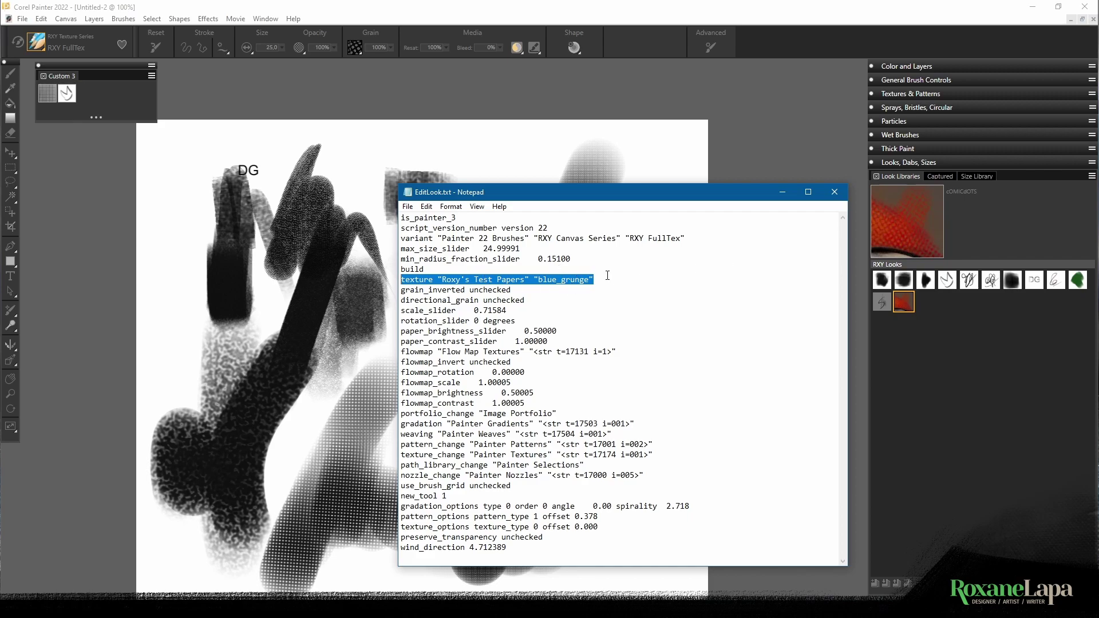
Change the version on the variant line so it reads Painter 22
left_click_drag(485, 238, 490, 238)
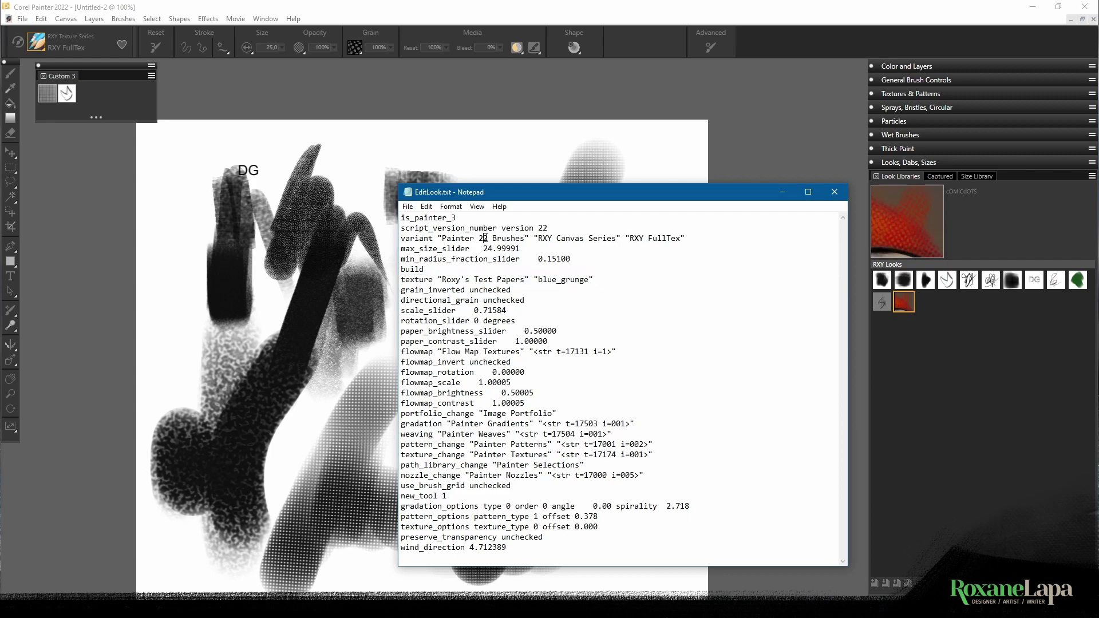
type("1")
left_click_drag(538, 238, 615, 233)
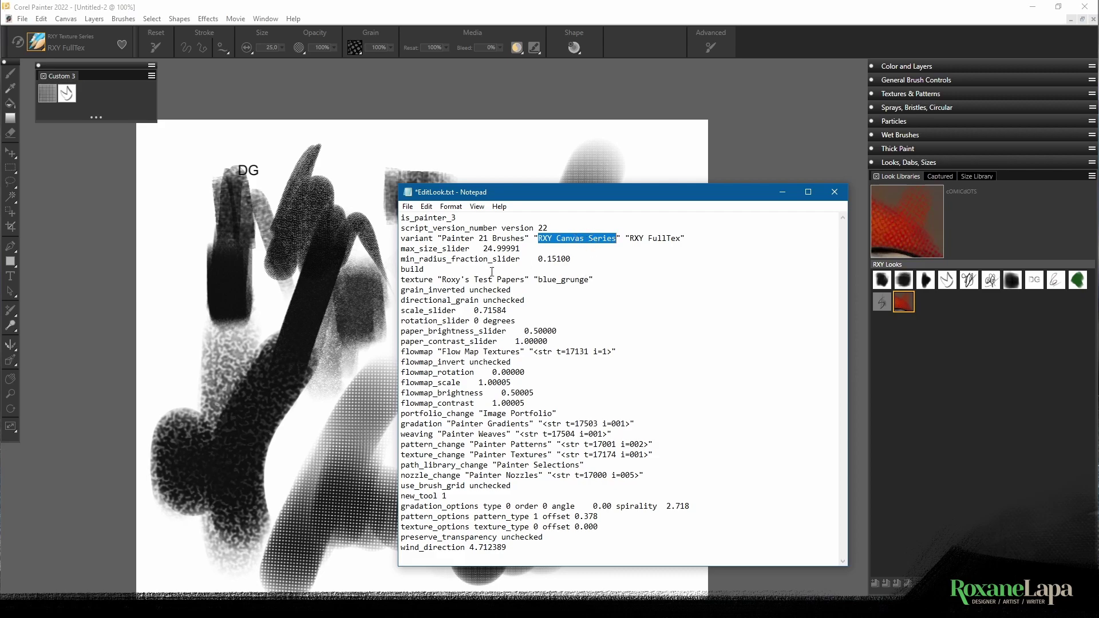
left_click_drag(589, 280, 538, 277)
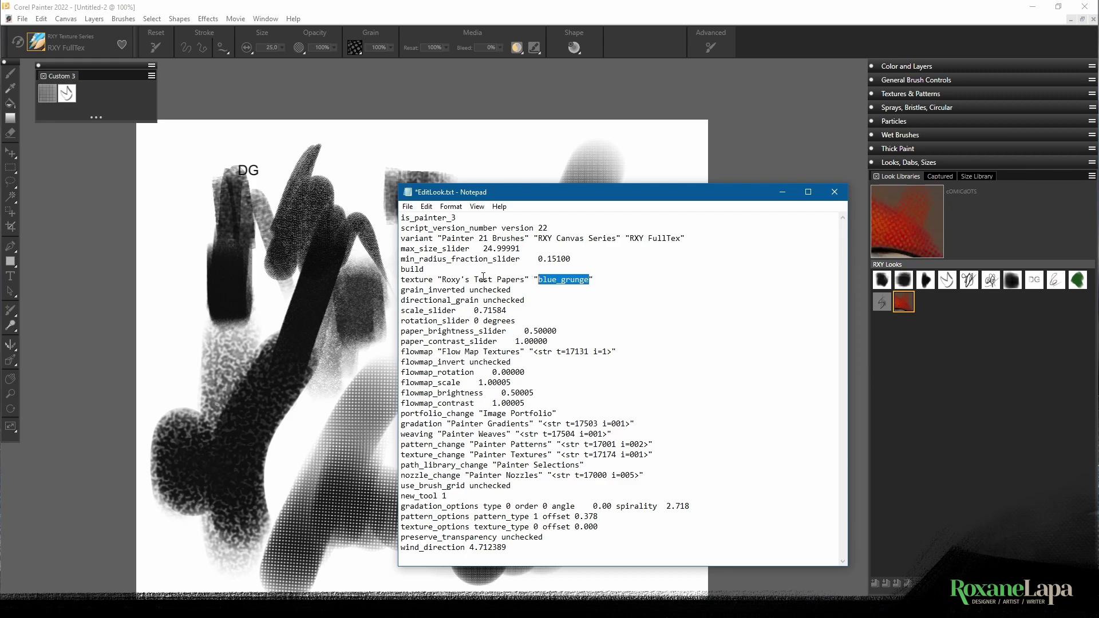
left_click(485, 238)
type("2")
key("BackSpace")
type("3")
left_click_drag(490, 240, 484, 239)
type("2")
Save EditLook.txt and confirm Painter's prompt to re-import the edited look
left_click(407, 206)
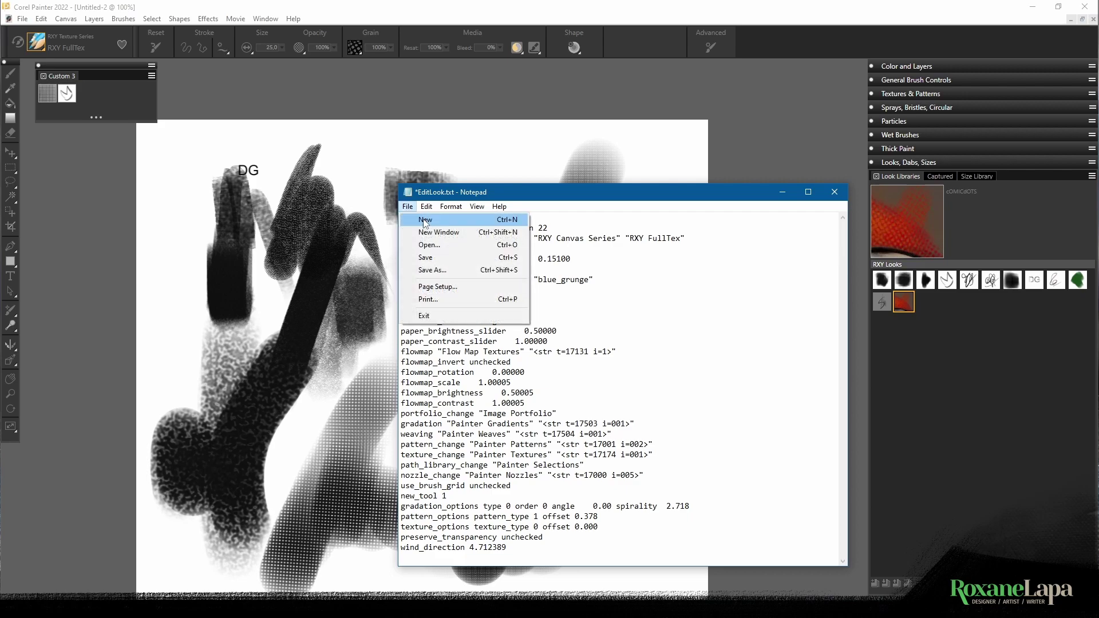
left_click(451, 258)
mouse_move(608, 197)
left_mouse_down()
mouse_move(610, 257)
mouse_move(555, 406)
mouse_move(563, 423)
left_mouse_up()
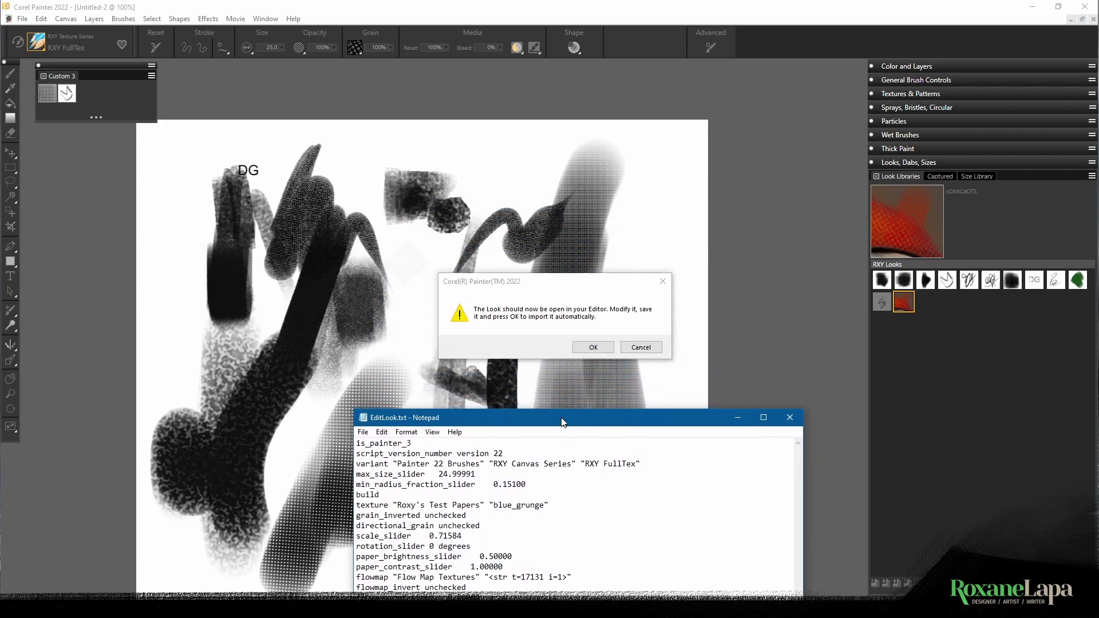
left_click(594, 347)
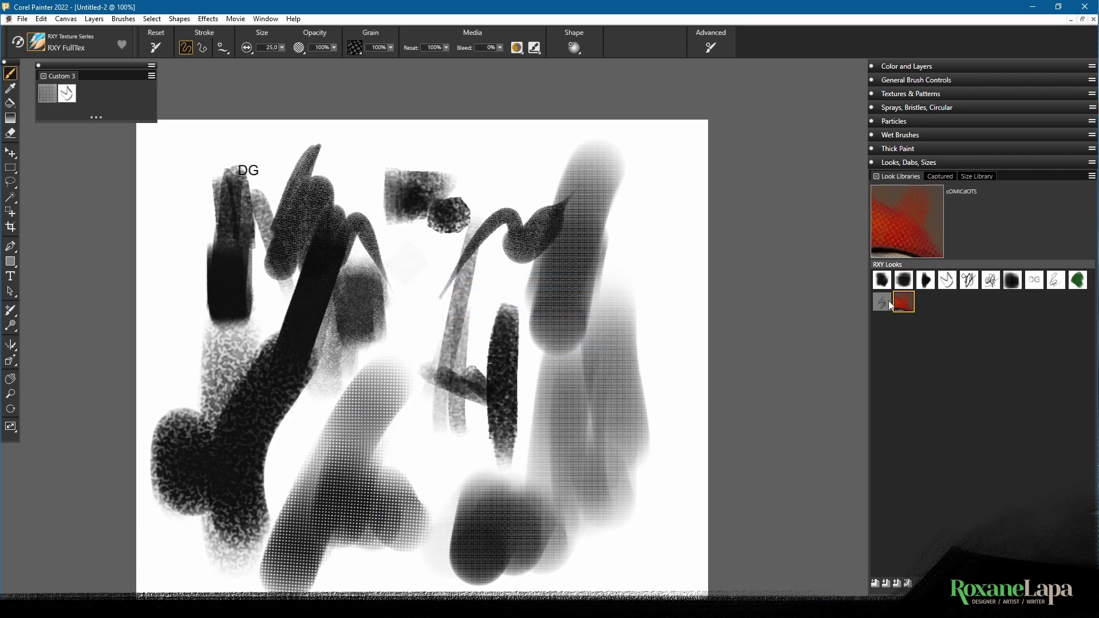
Paint a bold halftone-dotted cOMICdOTS stroke on the right side of the canvas
mouse_move(587, 294)
left_mouse_down()
mouse_move(638, 289)
mouse_move(635, 347)
left_mouse_up()
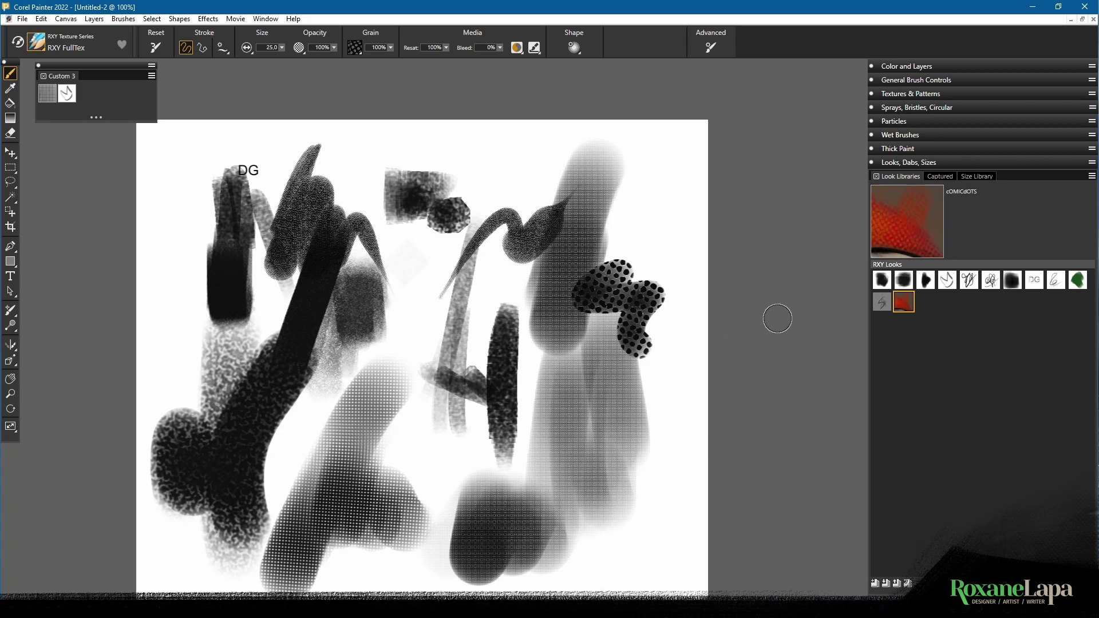